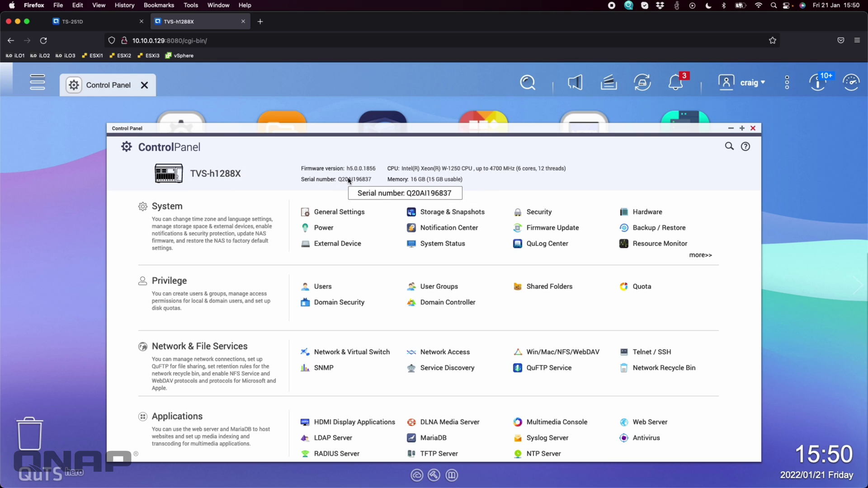
# Switch to the TS-251D NAS's browser tab to show its Control Panel
pyautogui.click(93, 22)
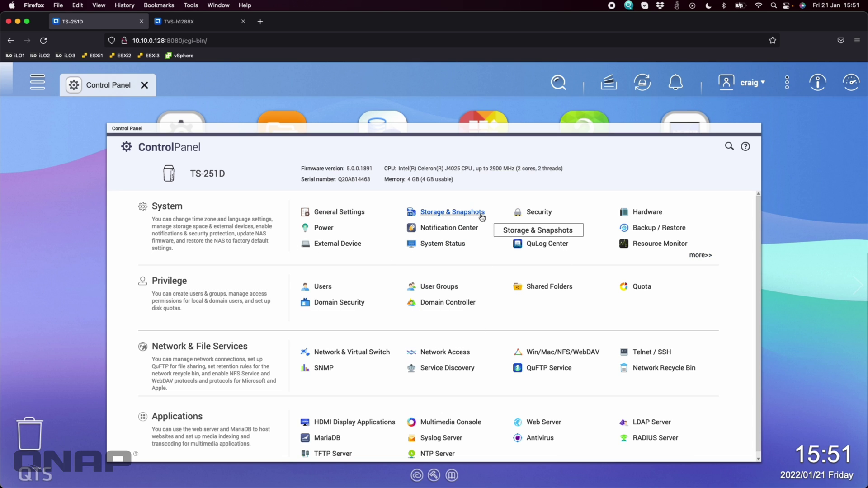
# Check the TS-251D's Storage Pool 1 and DataVol1, then go back to the TVS-h1288X
pyautogui.click(460, 216)
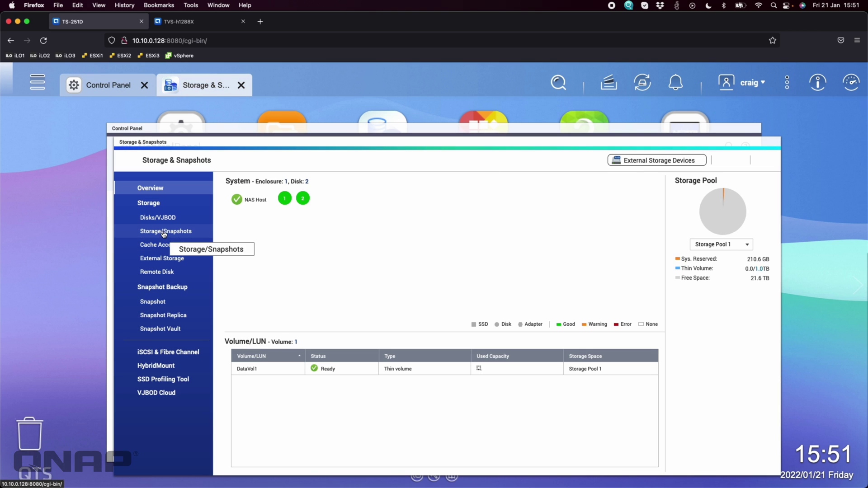
pyautogui.click(164, 233)
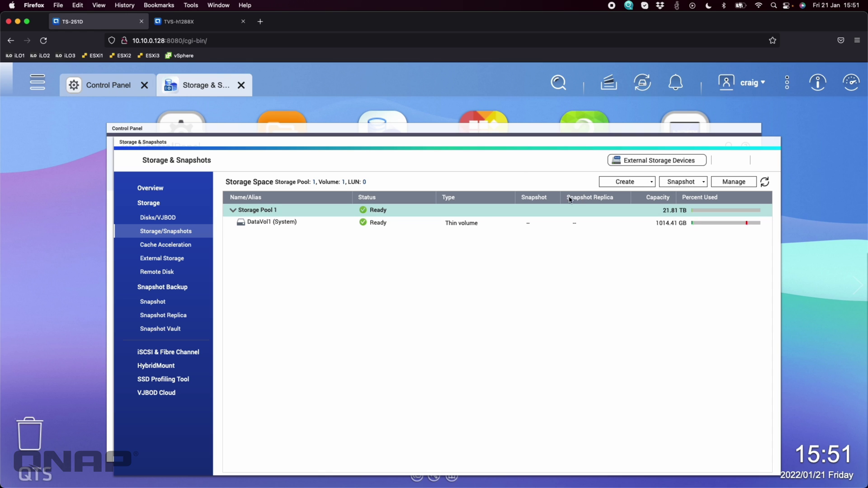
pyautogui.click(189, 23)
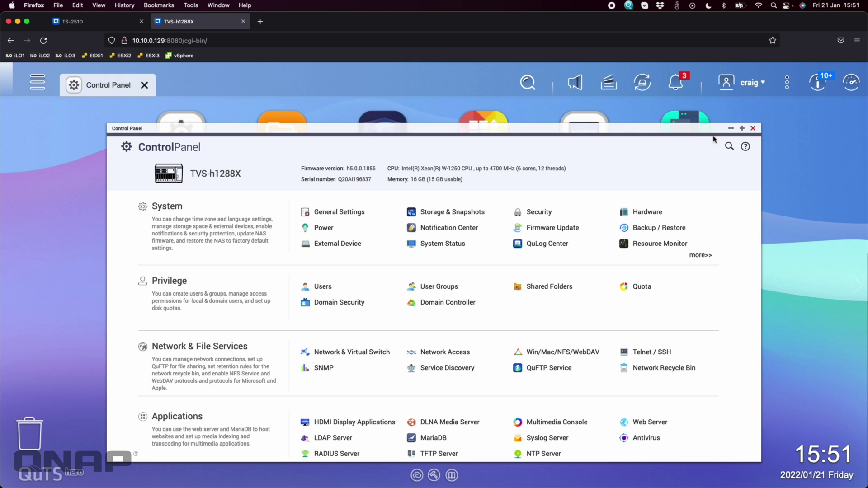
# Open Storage & Snapshots full-screen on the TVS-h1288X's Disks/VJBOD page
pyautogui.click(442, 214)
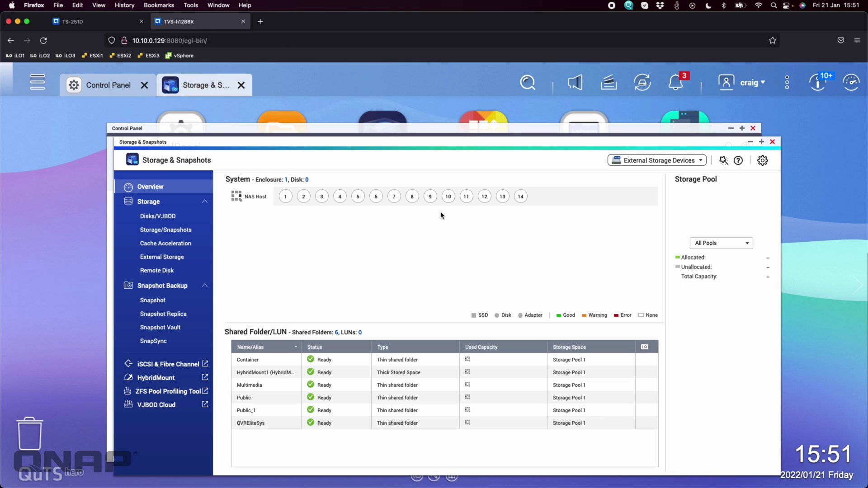
pyautogui.click(762, 143)
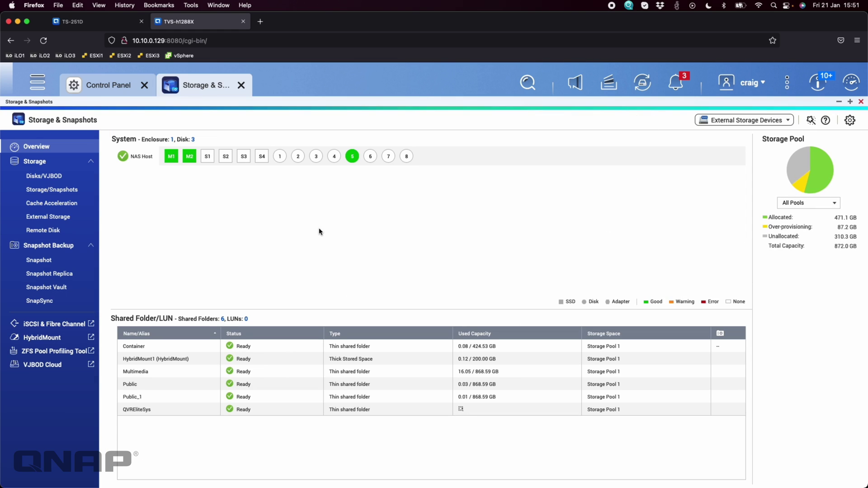
pyautogui.click(45, 178)
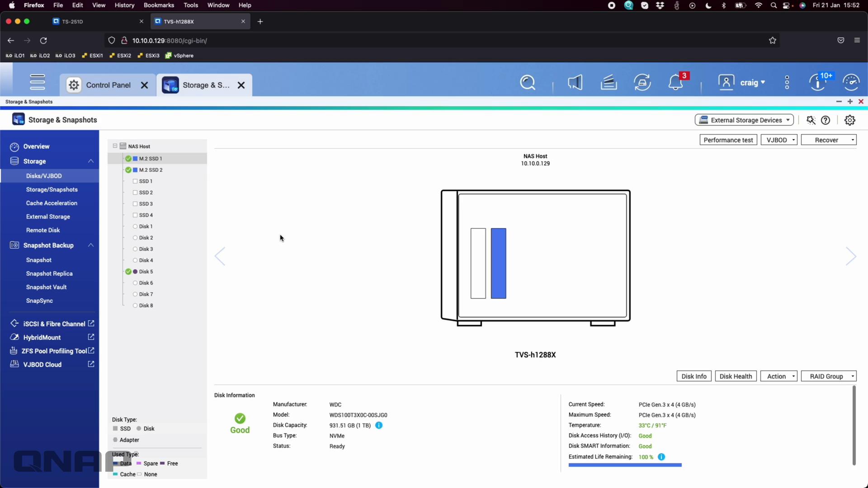
# Review the storage pool and shared folders, then inspect Disk 5 (Good, 3.64 TB SATA)
pyautogui.moveTo(163, 274)
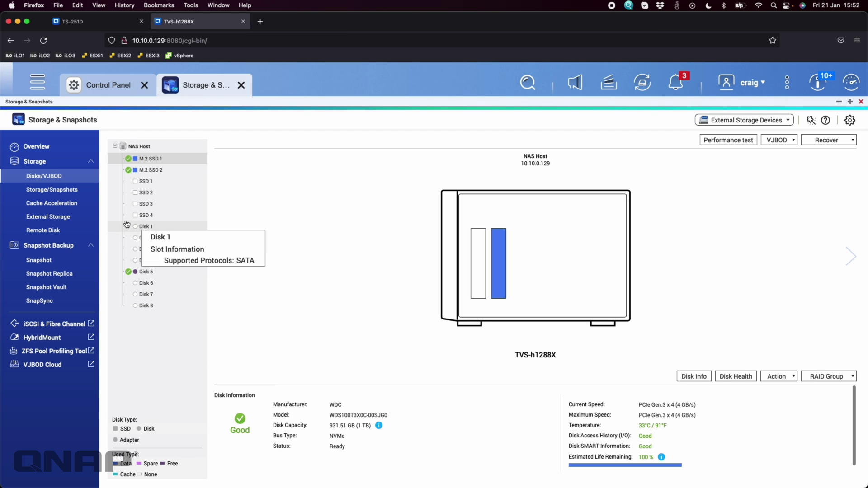
pyautogui.click(76, 190)
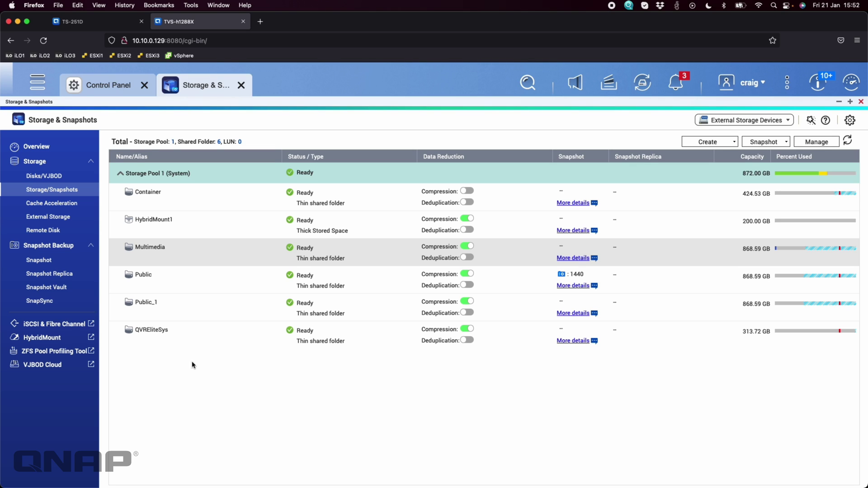
pyautogui.click(45, 179)
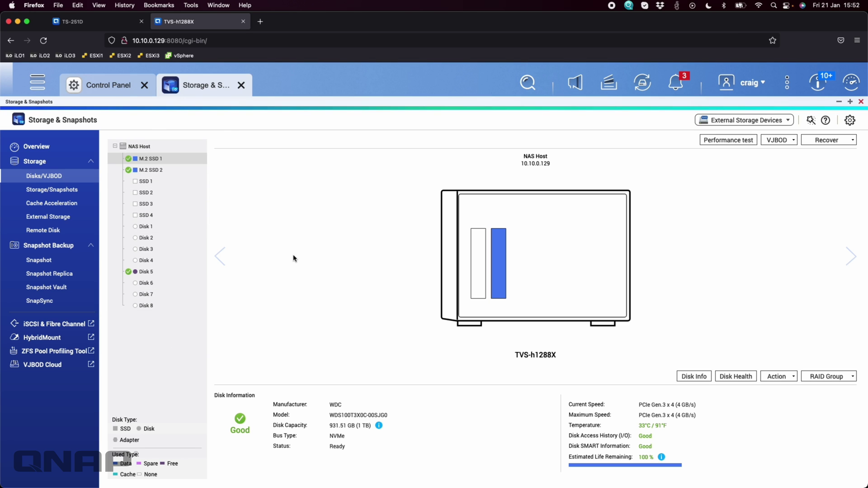
pyautogui.click(167, 276)
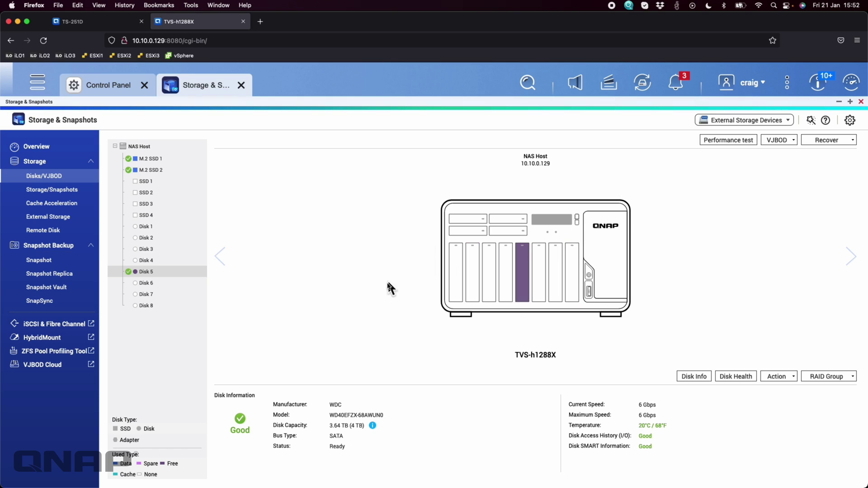
pyautogui.click(792, 144)
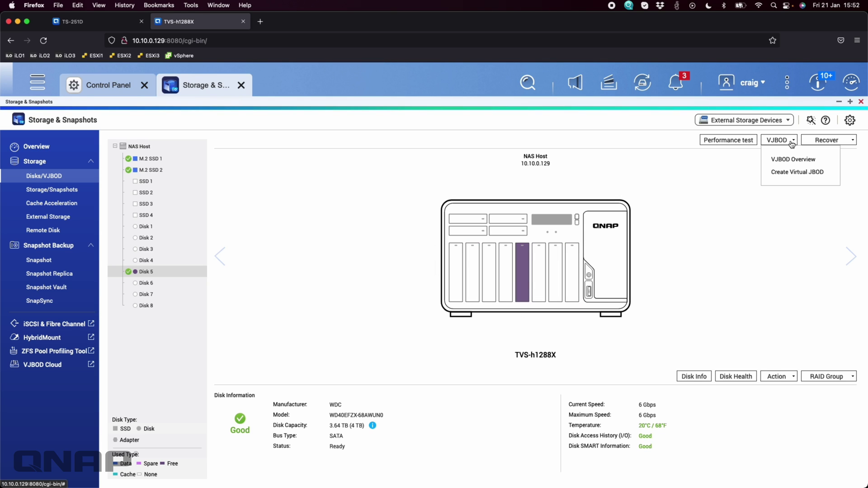
# Launch the Create Virtual JBOD Disk Wizard from the VJBOD menu
pyautogui.click(792, 173)
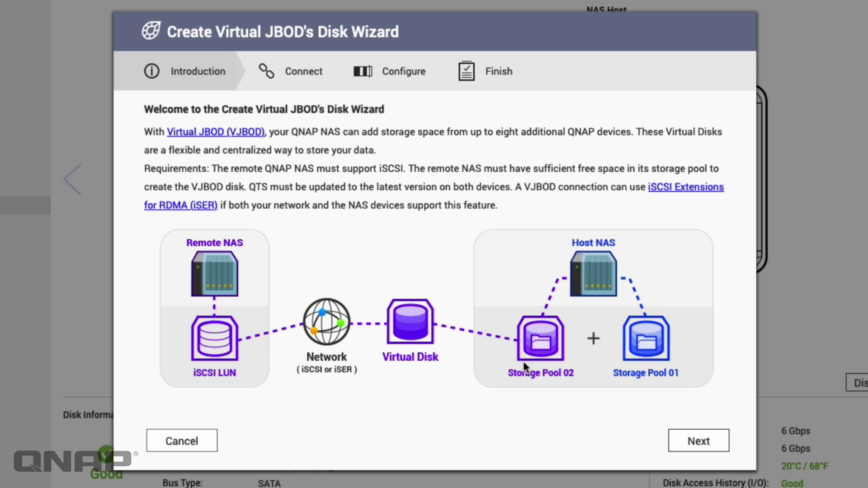
# Detect NAS devices on the network and select the TS-251D at 10.10.0.128
pyautogui.click(696, 440)
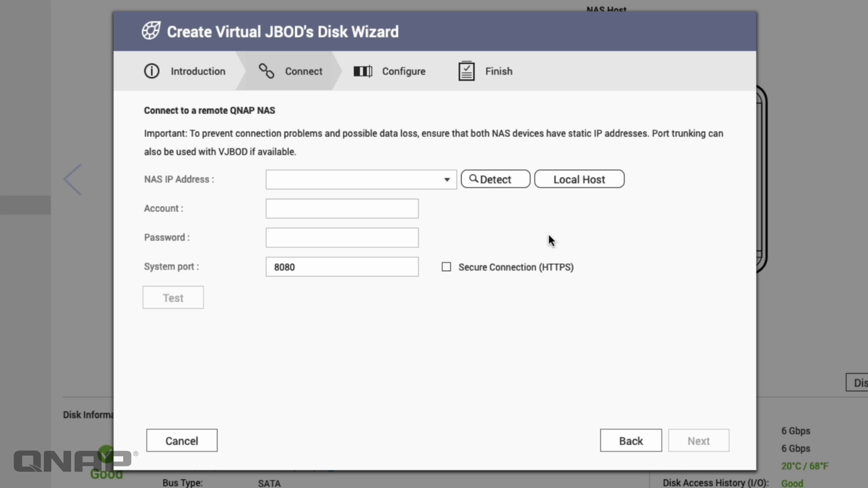
pyautogui.click(486, 179)
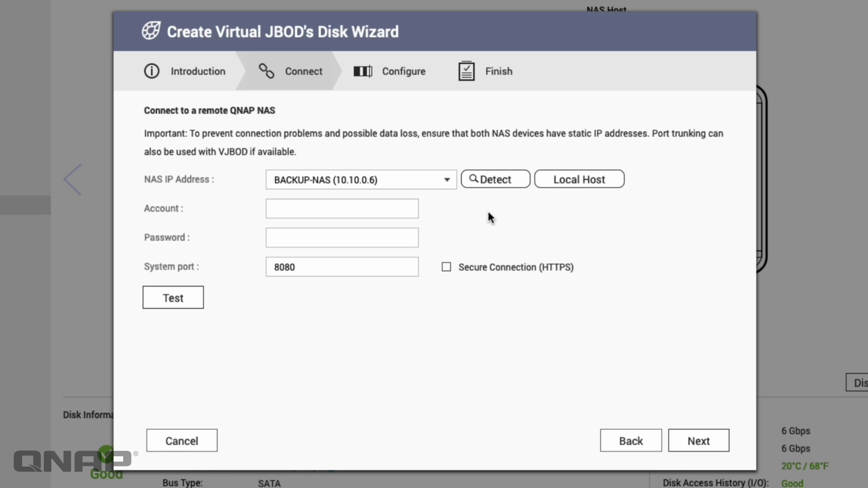
pyautogui.click(447, 181)
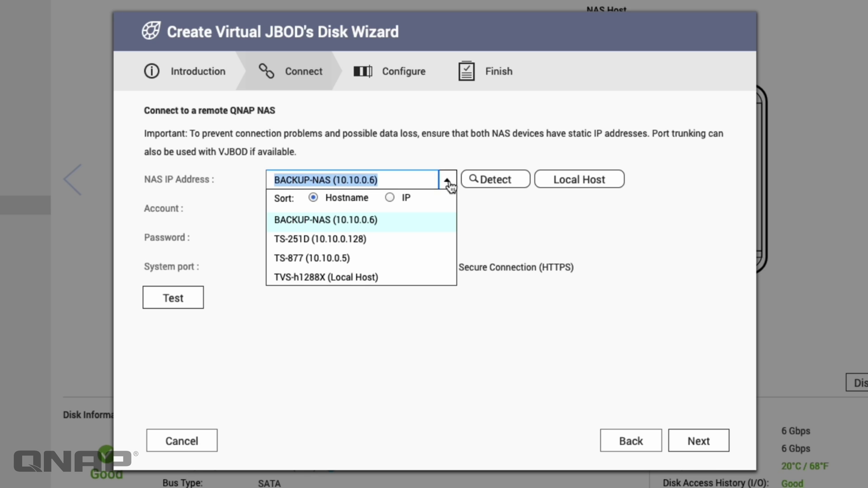
pyautogui.click(327, 244)
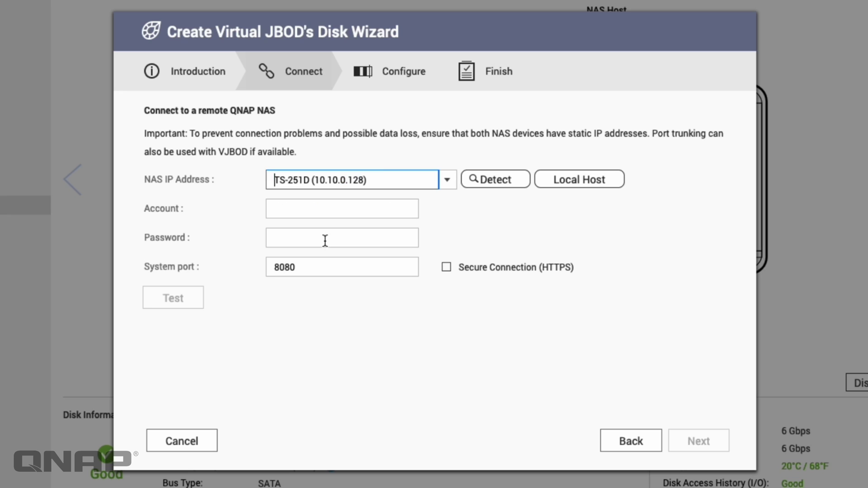
# Enter the TS-251D account name and password and test the connection successfully
pyautogui.click(315, 214)
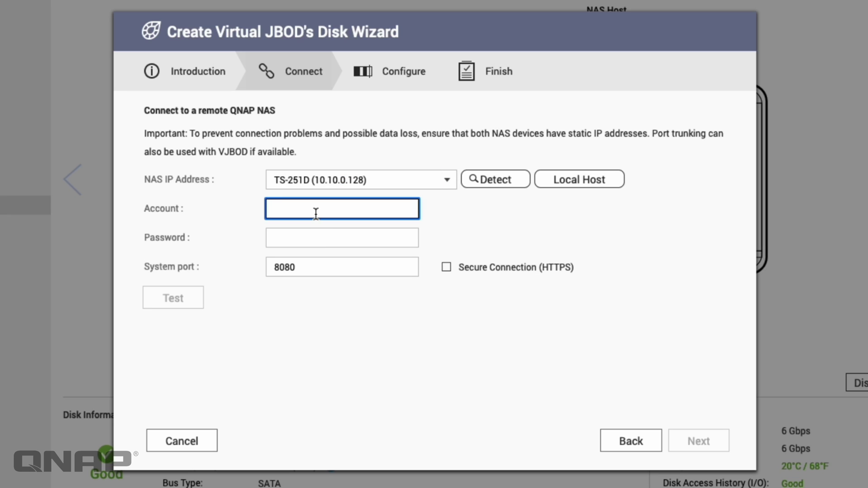
pyautogui.write('craig')
pyautogui.press('Tab')
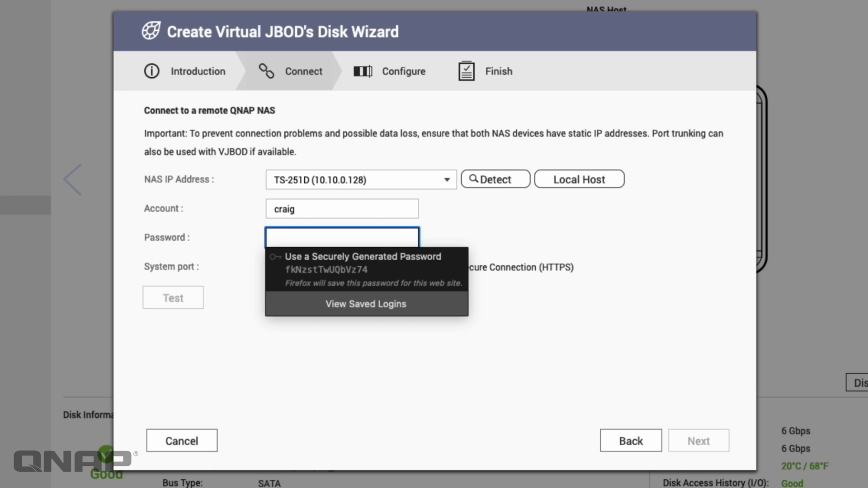
pyautogui.write('**********')
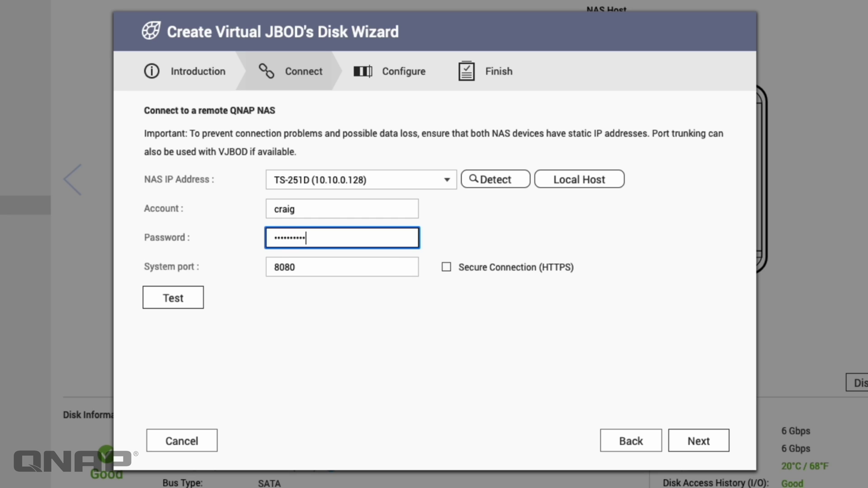
pyautogui.click(335, 334)
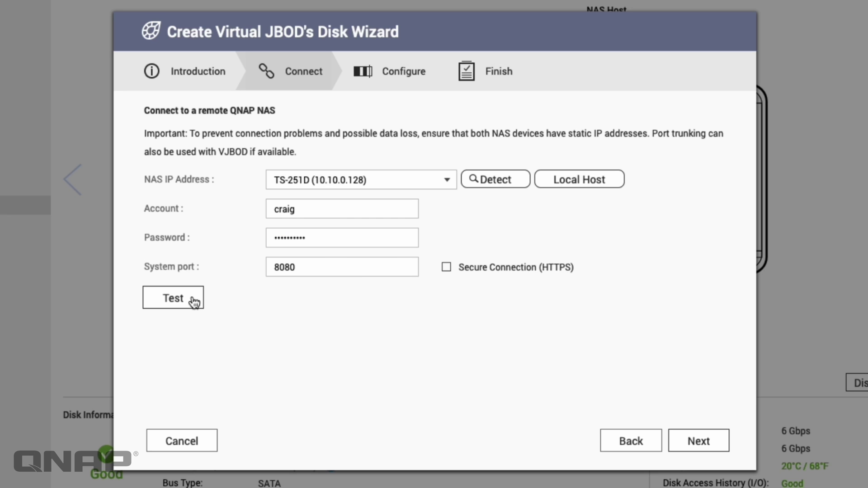
pyautogui.click(171, 297)
# Show host Virtual Switch 5 (2.5 Gbps) and remote Adapter 1 (1 Gbps) for the iSCSI link
pyautogui.click(696, 444)
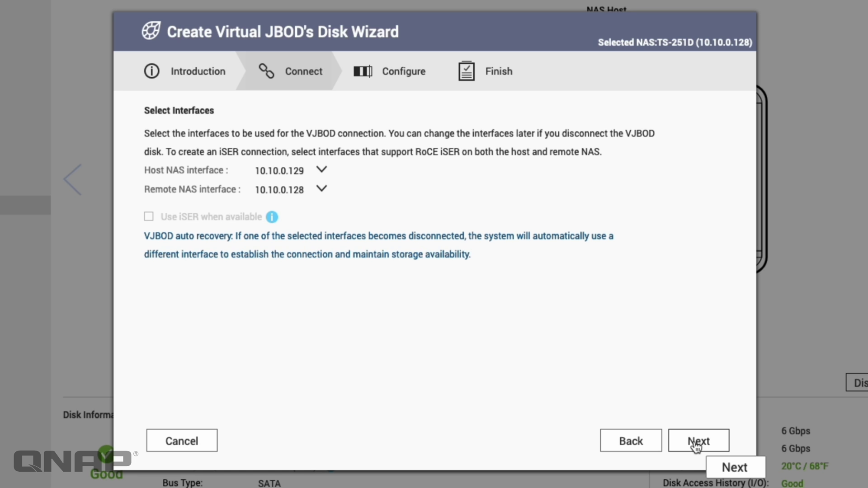
pyautogui.click(322, 173)
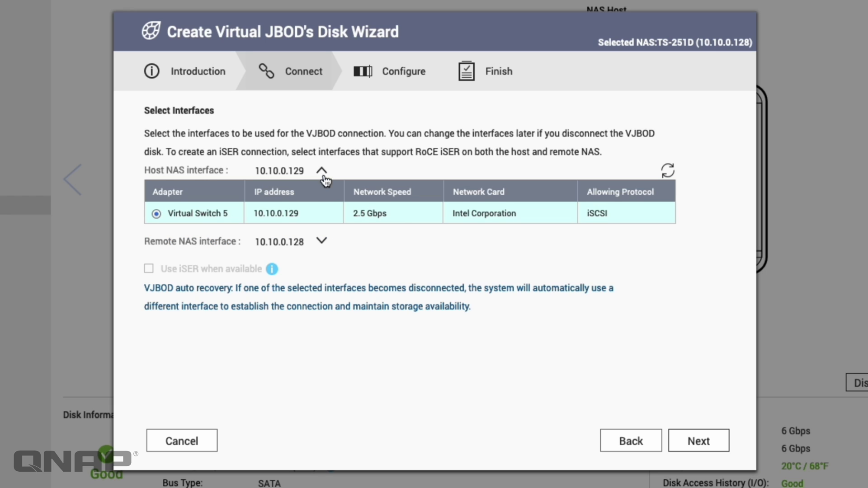
pyautogui.click(324, 243)
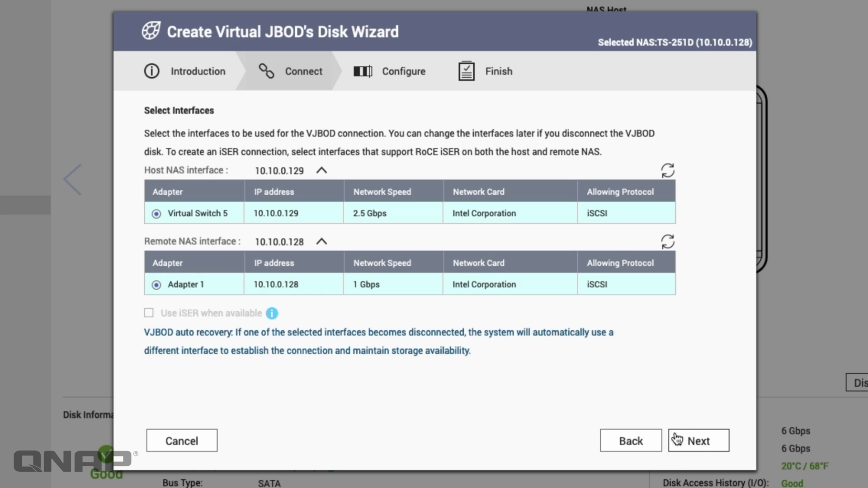
# Keep 'Create a new iSCSI LUN', review the TS-251D details, and reach storage pool selection
pyautogui.click(699, 443)
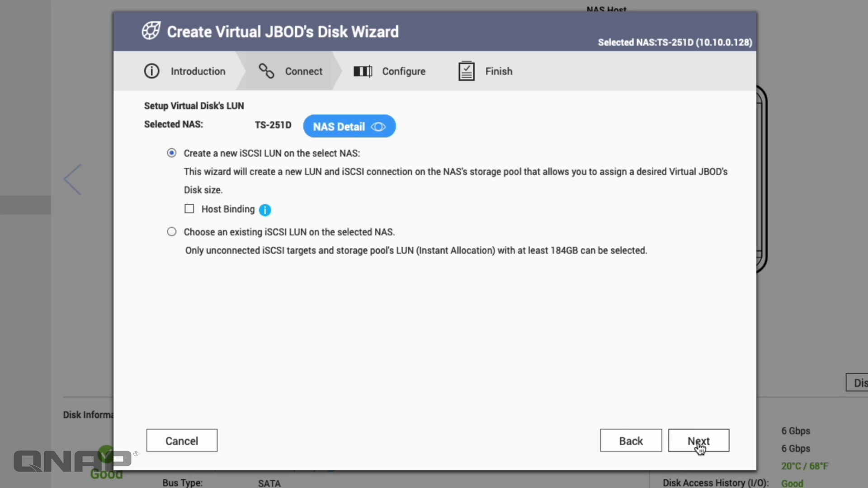
pyautogui.click(373, 131)
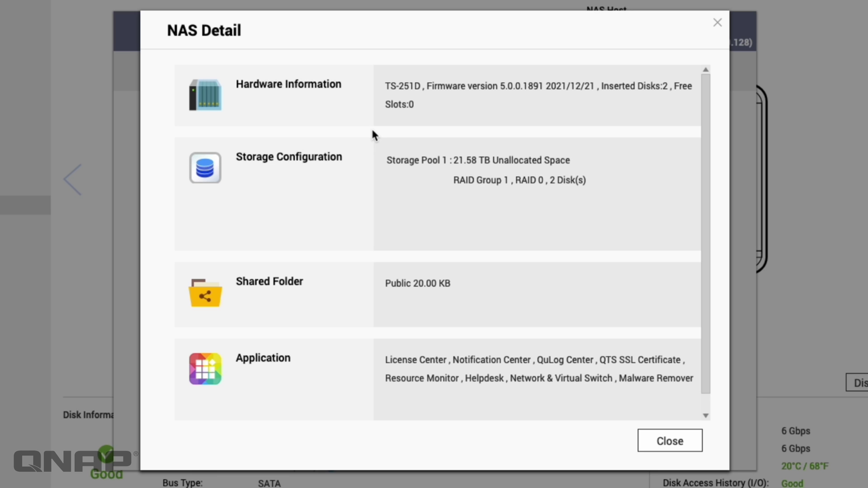
pyautogui.scroll(-1, 506, 223)
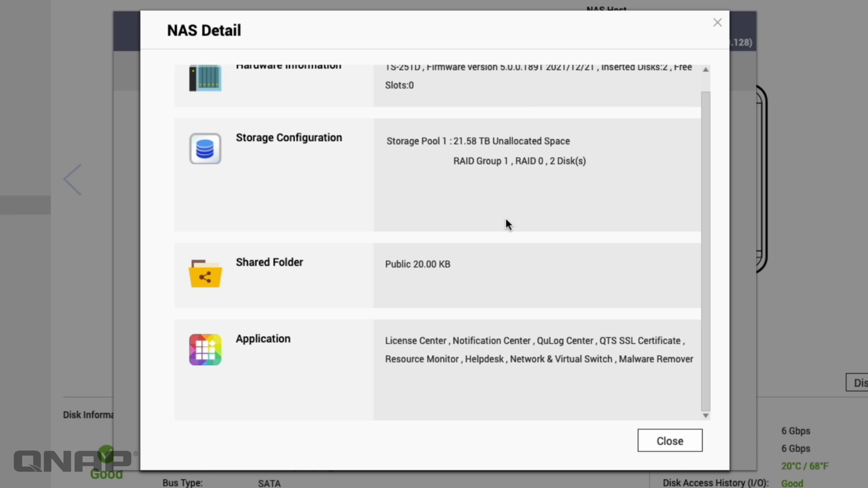
pyautogui.scroll(1, 504, 305)
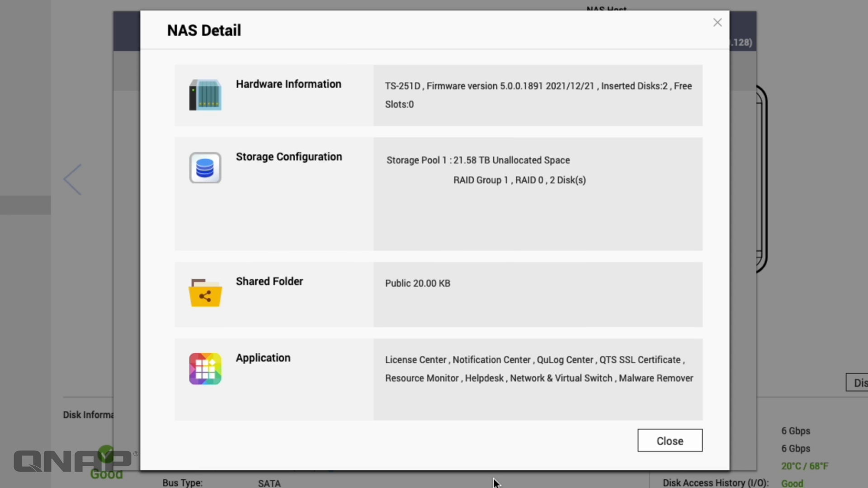
pyautogui.click(669, 441)
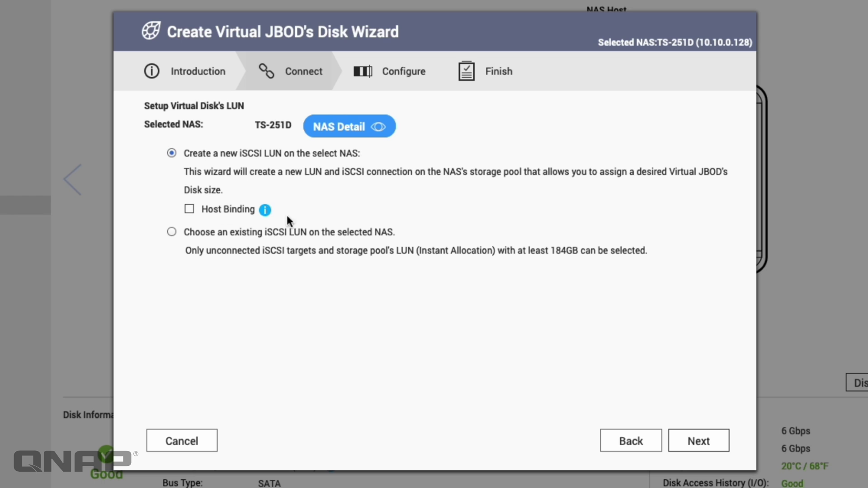
pyautogui.click(699, 440)
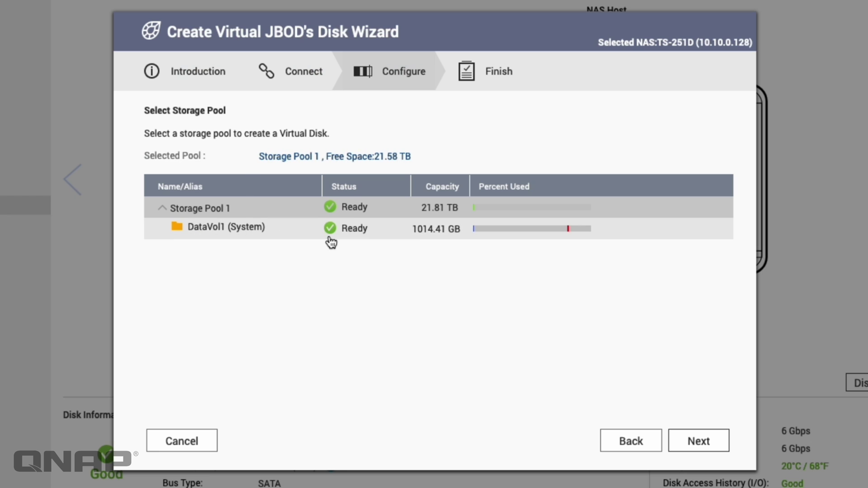
# Use Storage Pool 1 and set the new LUN's capacity to 1 TB
pyautogui.click(704, 447)
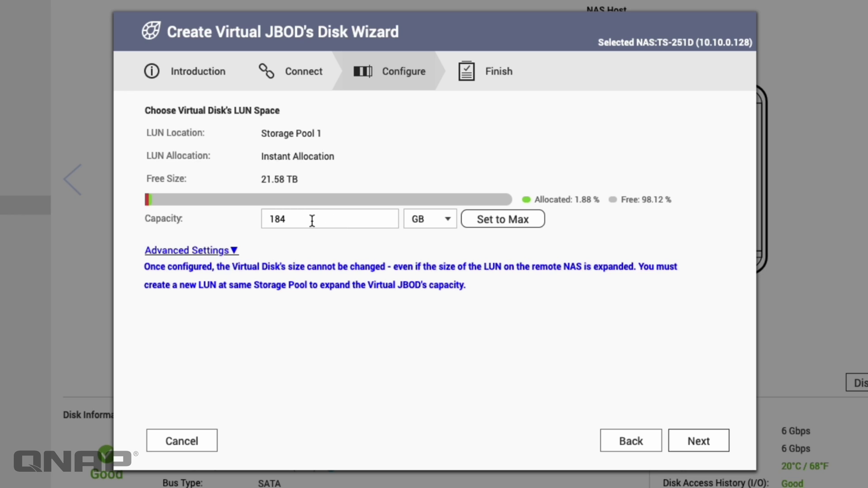
pyautogui.moveTo(312, 220); pyautogui.dragTo(251, 220)
pyautogui.write('1')
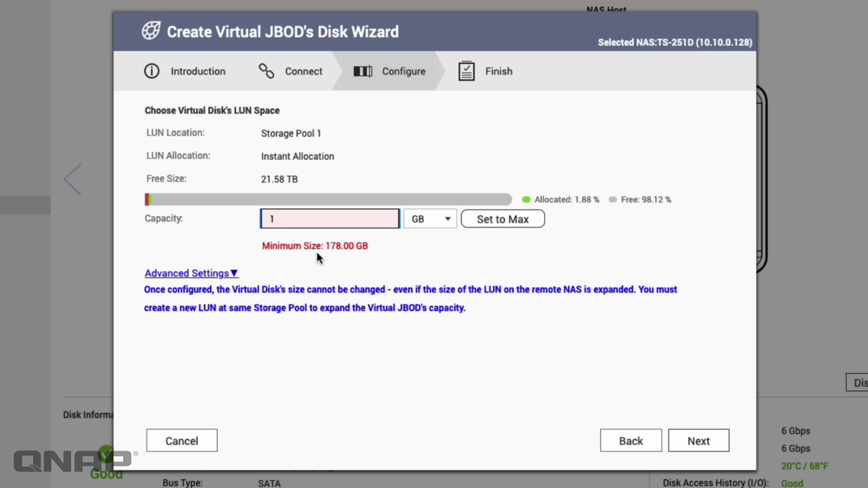
pyautogui.click(450, 220)
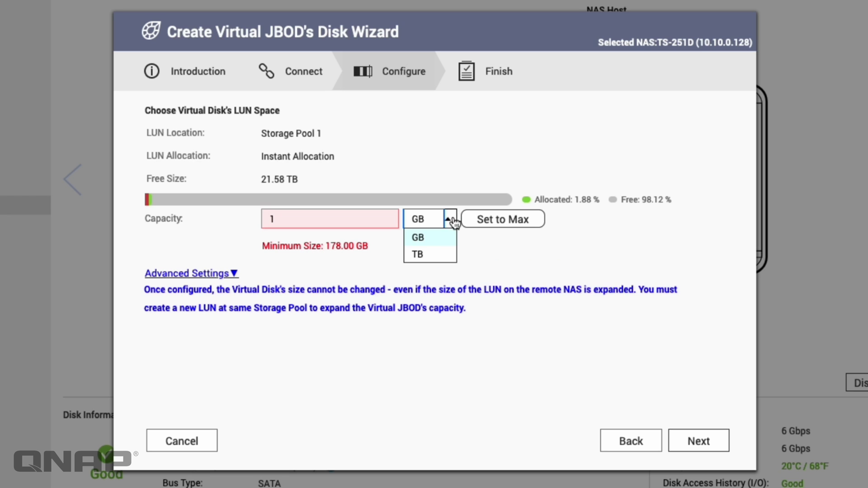
pyautogui.click(423, 255)
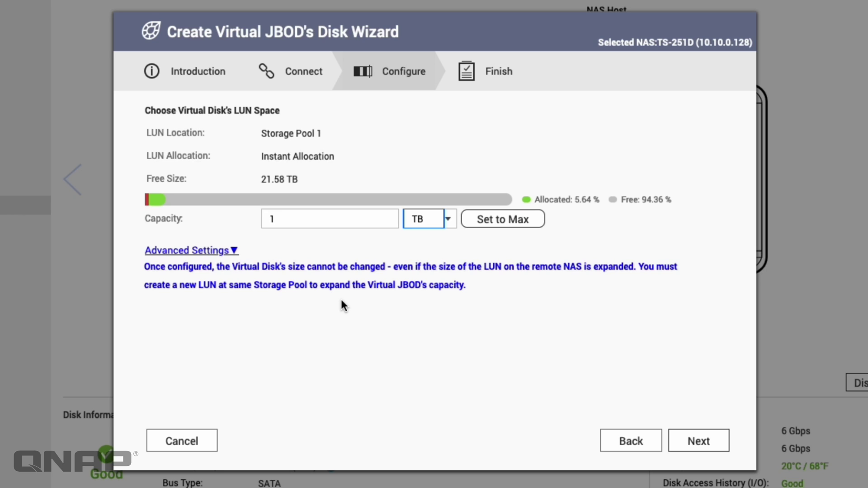
pyautogui.click(226, 251)
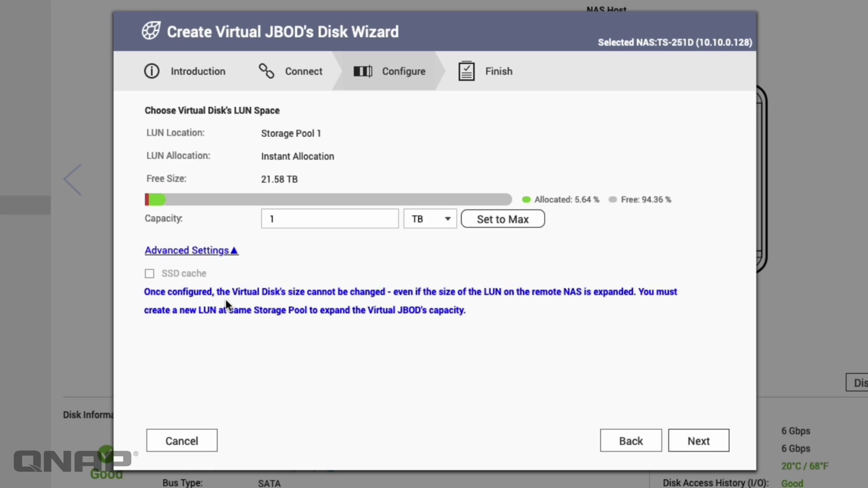
pyautogui.click(696, 443)
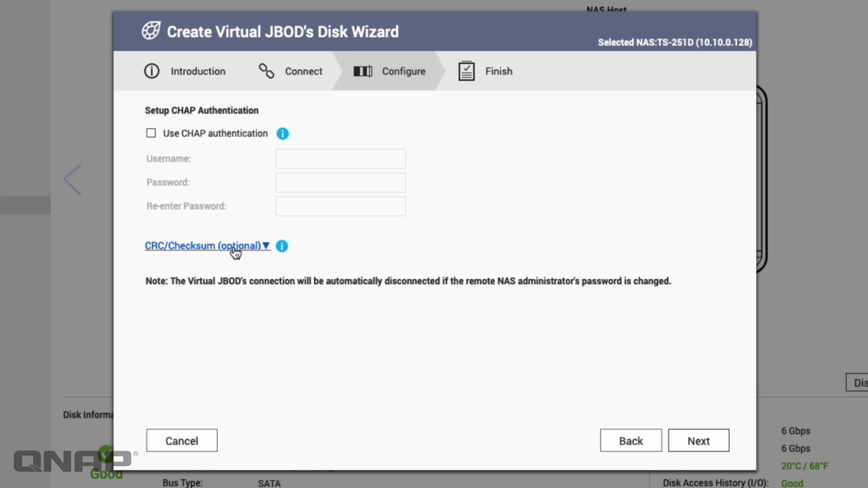
# Skip CHAP, confirm the summary, and create the 1 TB virtual disk
pyautogui.click(695, 443)
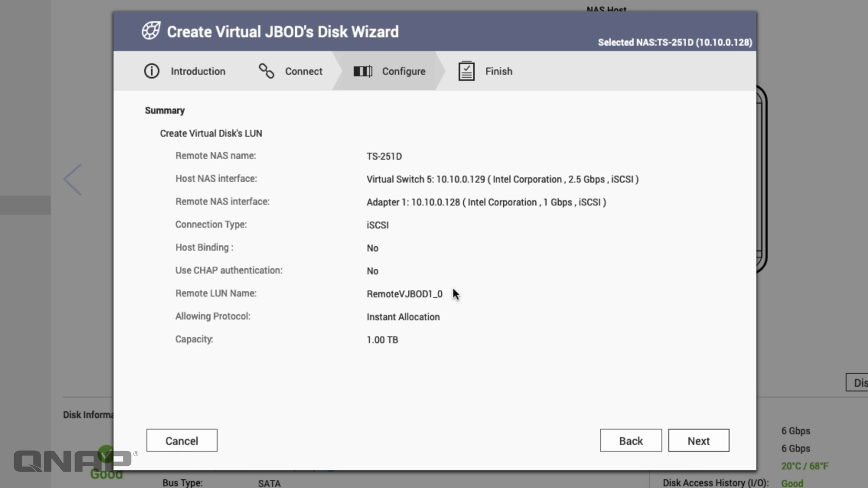
pyautogui.click(709, 441)
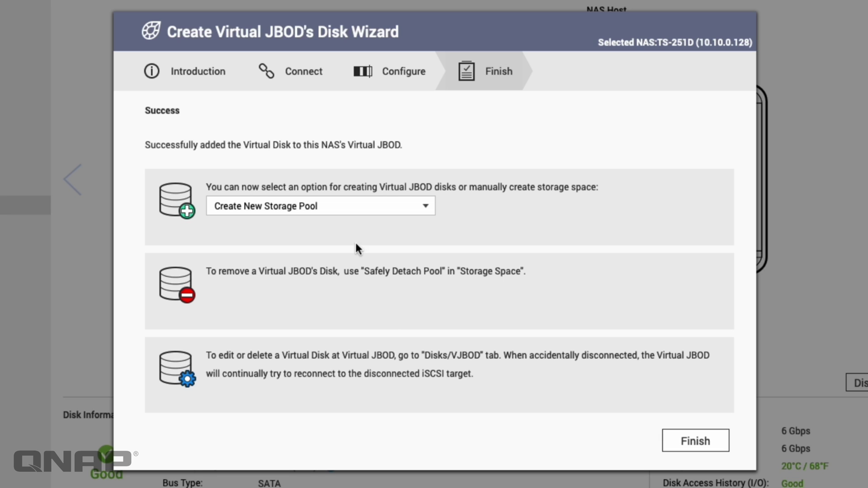
pyautogui.click(413, 213)
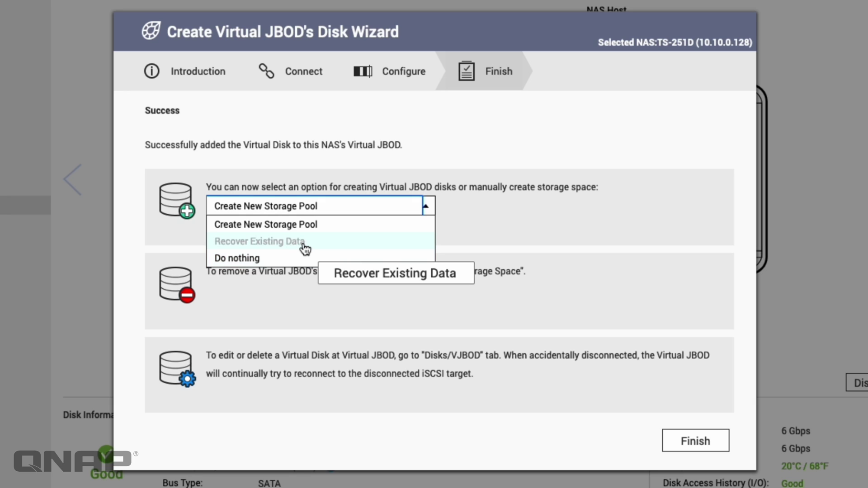
pyautogui.click(490, 222)
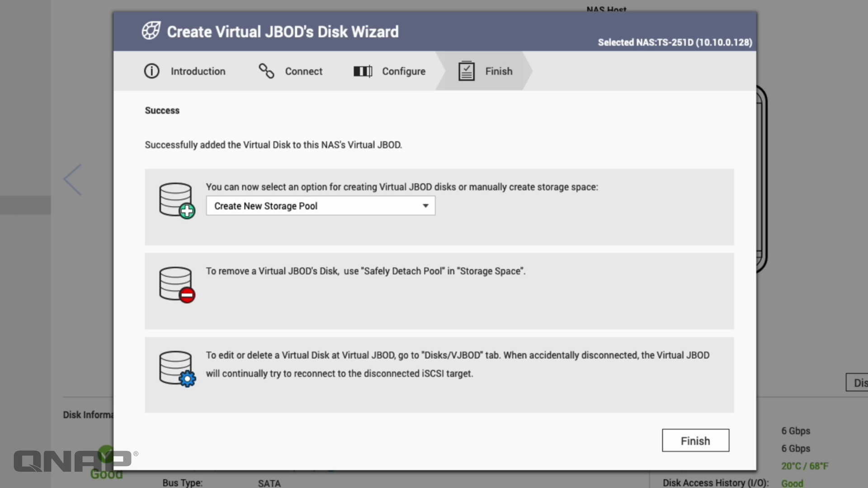
pyautogui.click(696, 441)
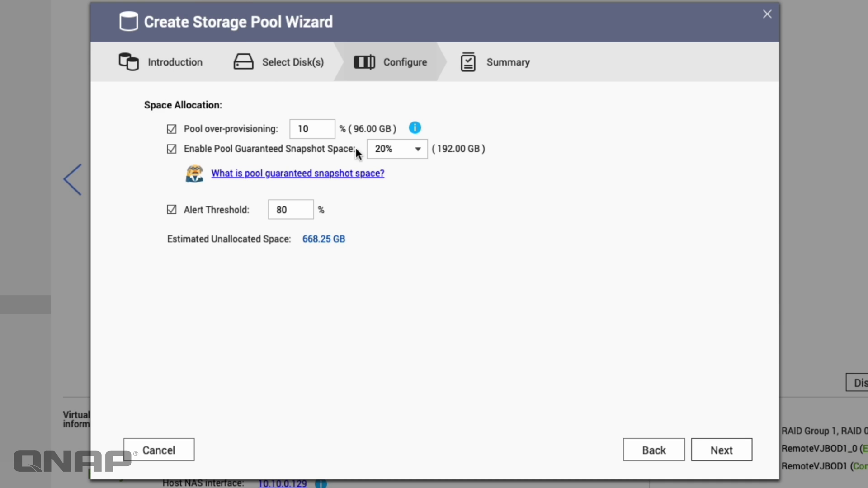
# Build a pool on VJBOD 1 with over-provisioning, guaranteed snapshot space and alert threshold off
pyautogui.click(187, 130)
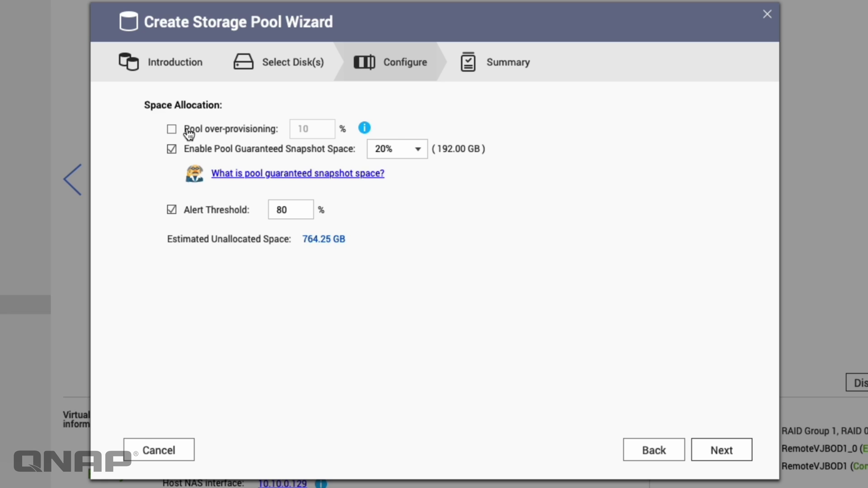
pyautogui.click(188, 150)
pyautogui.click(186, 213)
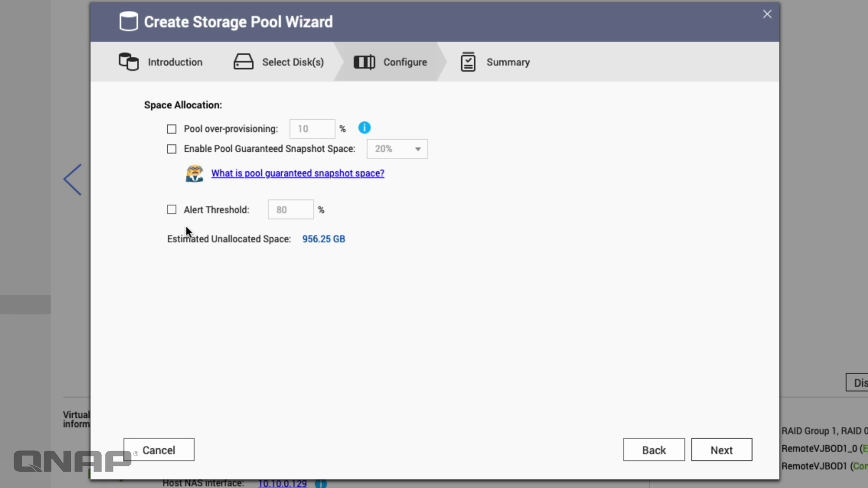
pyautogui.click(721, 451)
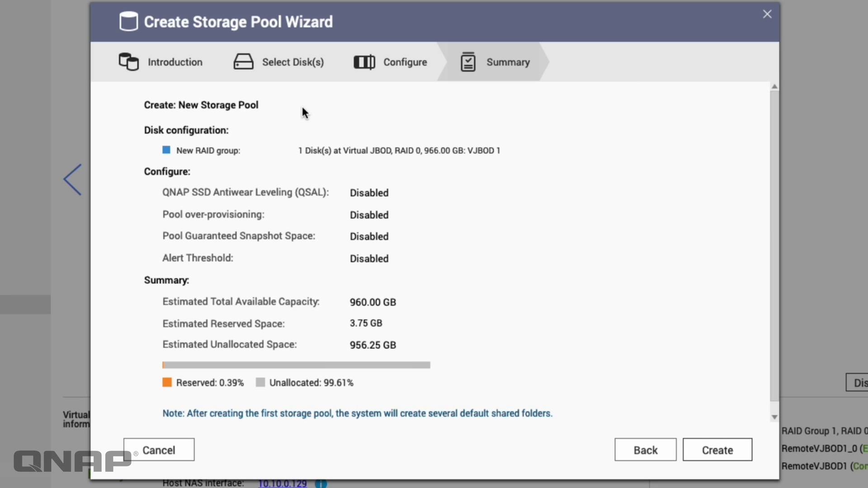
pyautogui.click(725, 455)
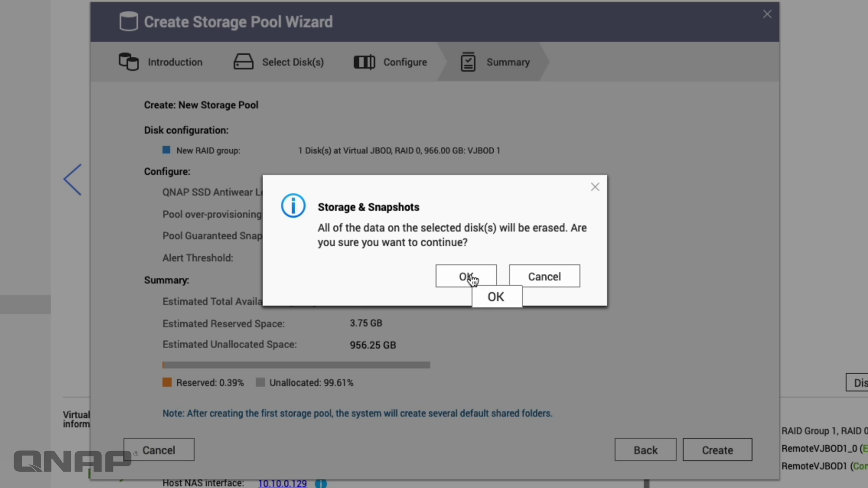
pyautogui.click(451, 277)
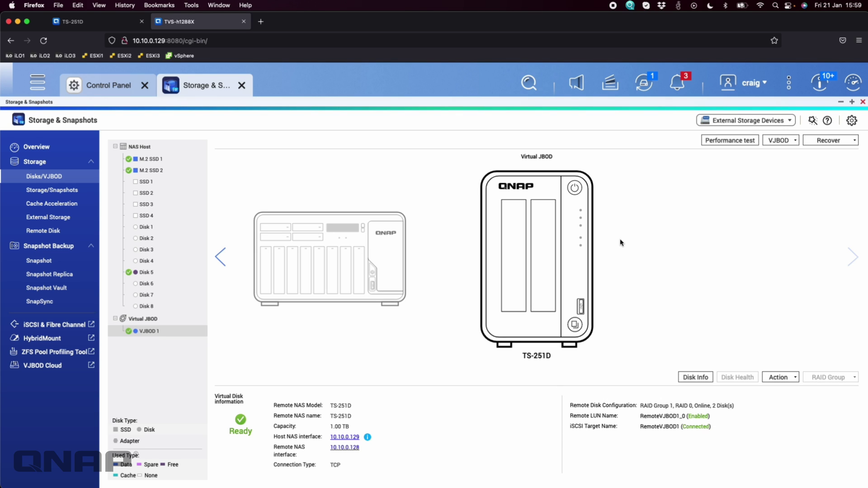
# Once the new pool is built and VJBOD 1 shows ready, bring up the VJBOD options menu
pyautogui.click(792, 144)
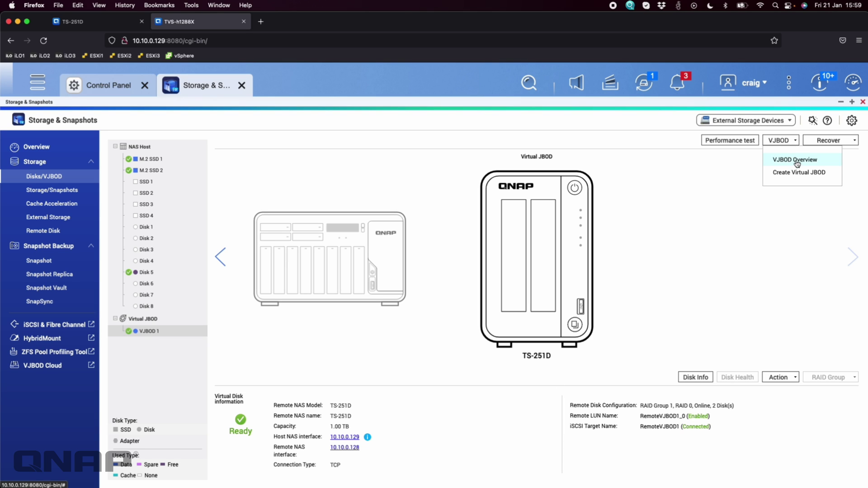
pyautogui.click(793, 162)
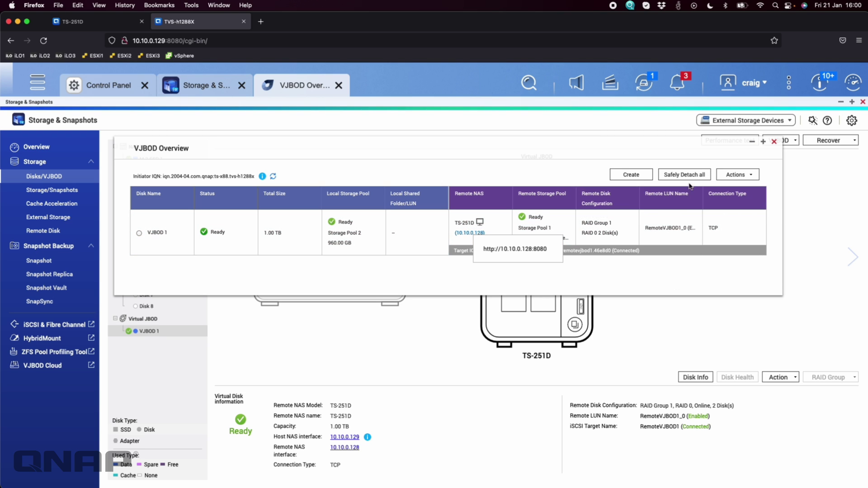
pyautogui.click(751, 176)
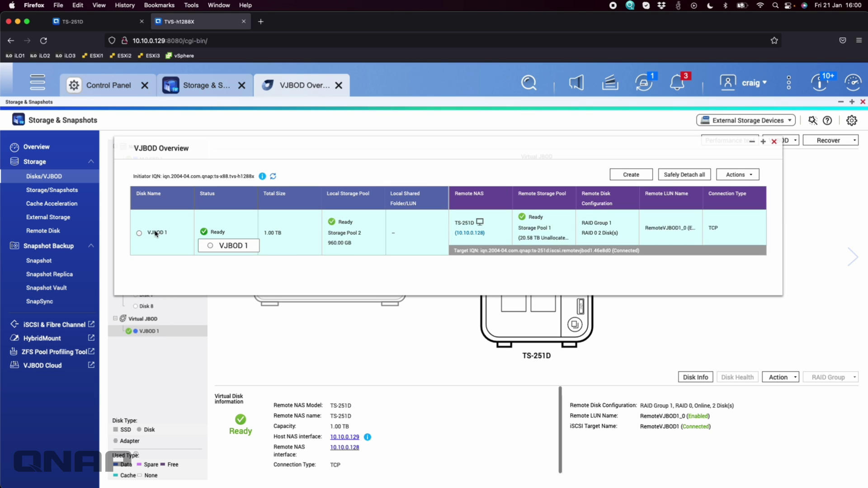
pyautogui.click(139, 233)
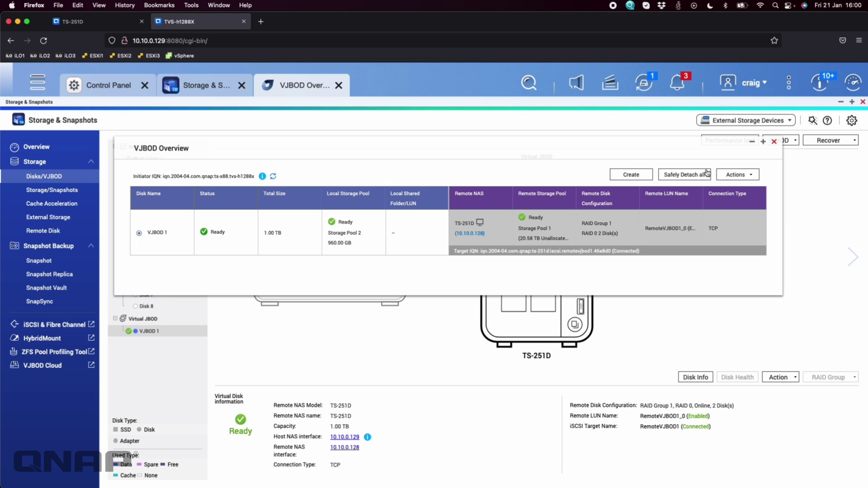
pyautogui.click(741, 176)
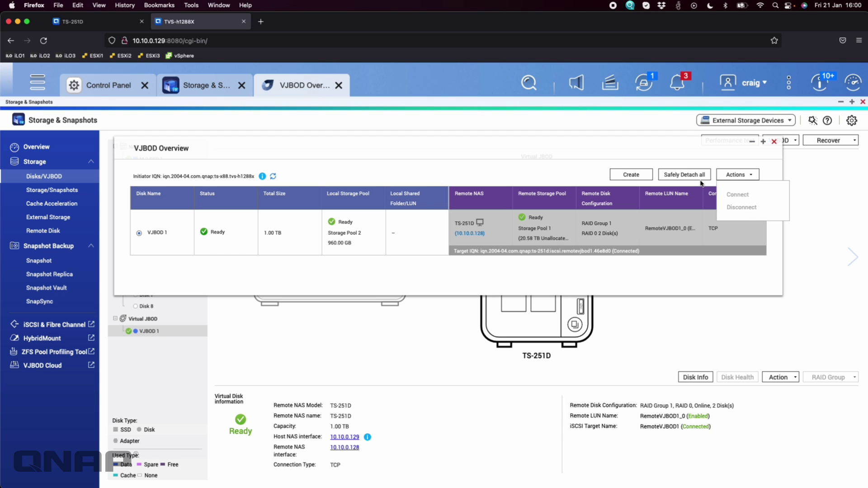
pyautogui.click(766, 164)
pyautogui.click(774, 142)
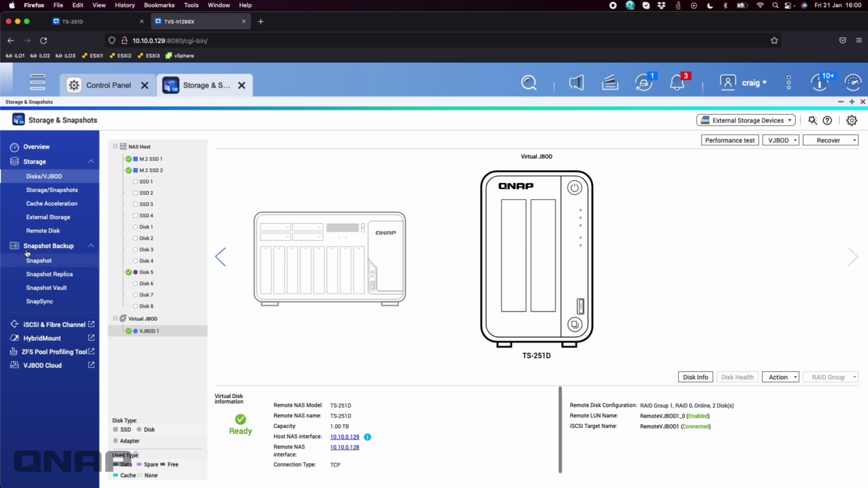
# From Storage/Snapshots, start a new shared folder named 'VJBOD'
pyautogui.click(78, 190)
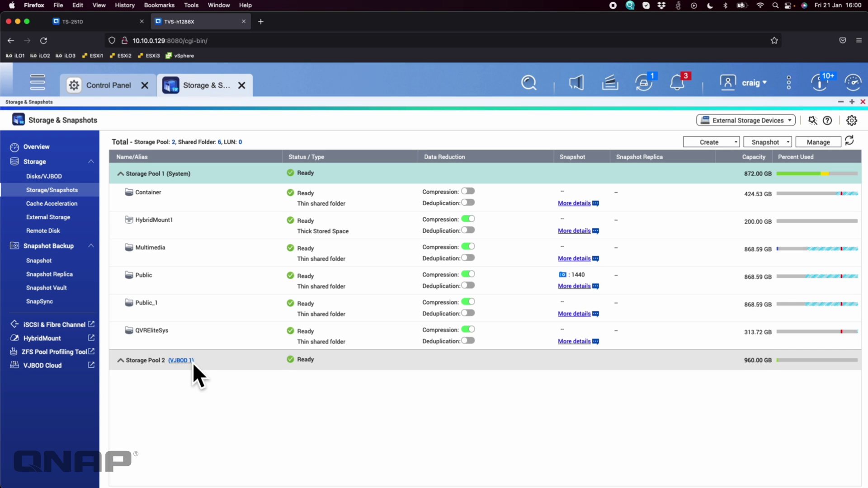
pyautogui.click(727, 144)
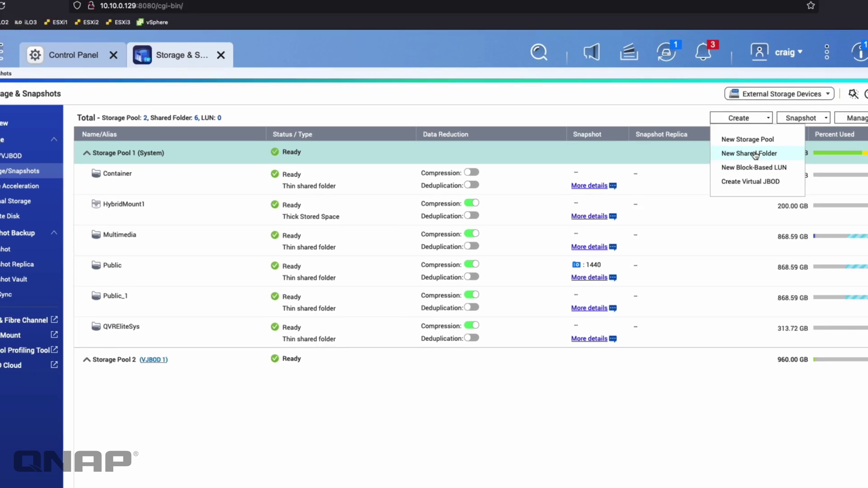
pyautogui.click(719, 174)
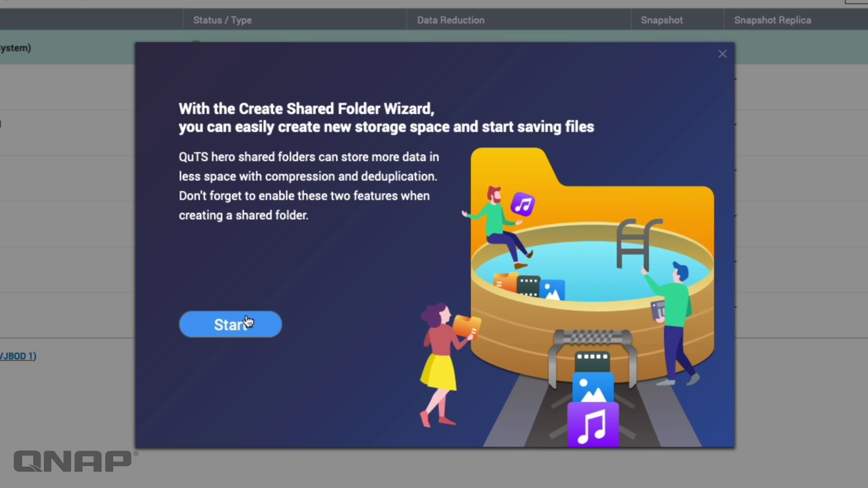
pyautogui.click(256, 326)
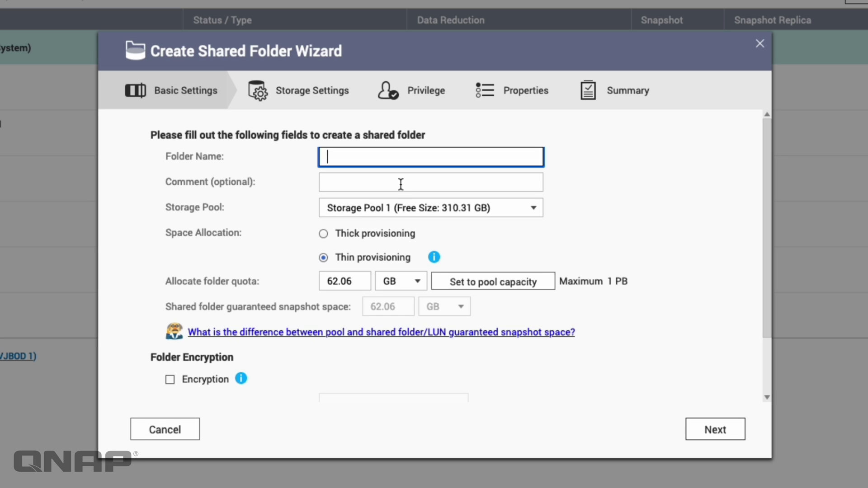
pyautogui.write('V')
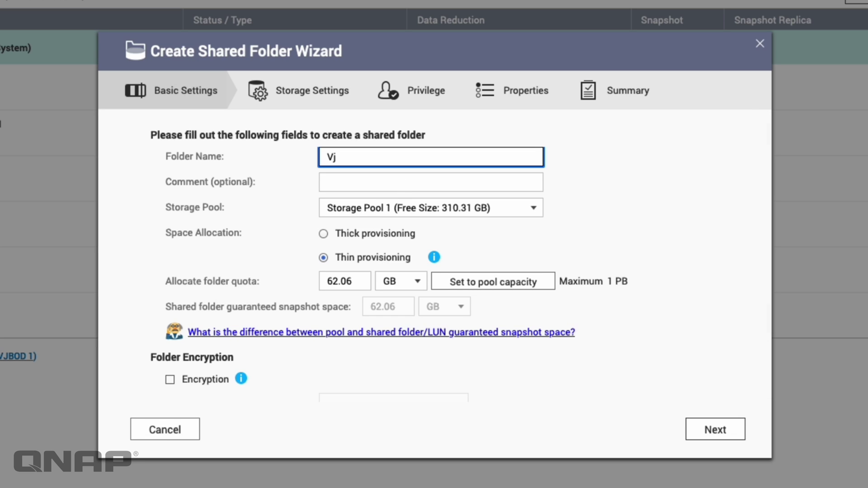
pyautogui.write('JBOD')
# Place the folder on Storage Pool 2 with a 500 GB quota
pyautogui.click(514, 216)
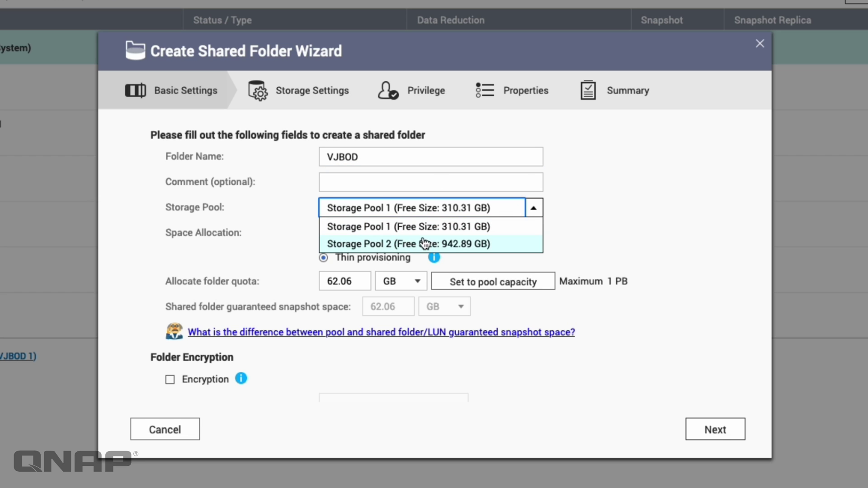
pyautogui.click(447, 244)
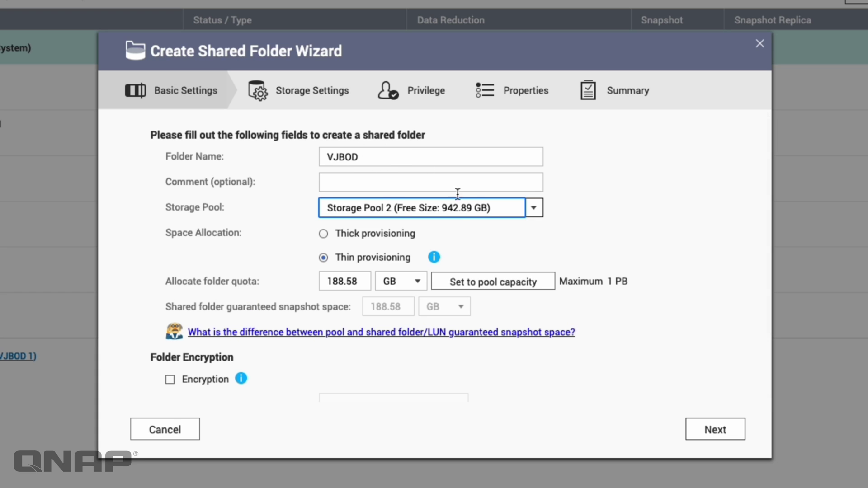
pyautogui.click(524, 209)
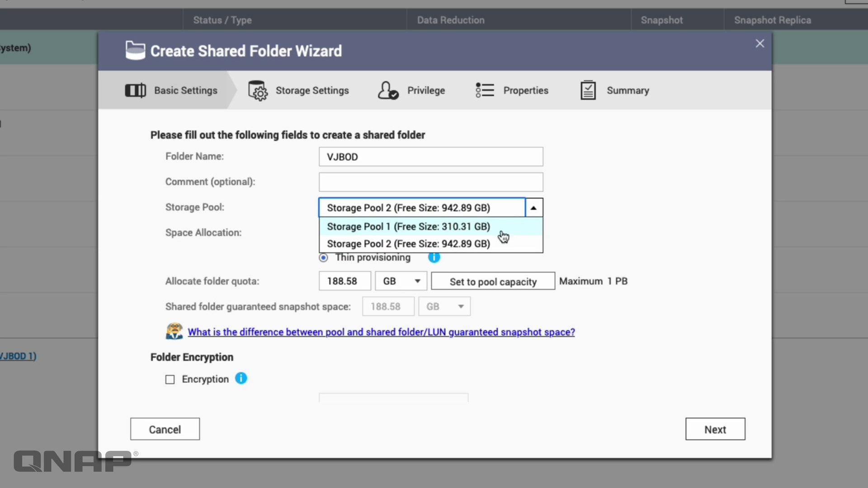
pyautogui.click(583, 205)
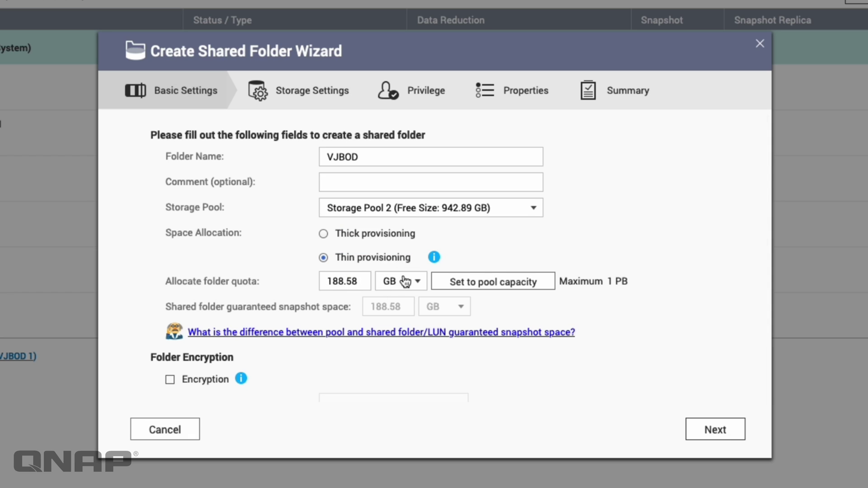
pyautogui.moveTo(364, 279); pyautogui.dragTo(276, 284)
pyautogui.write('50')
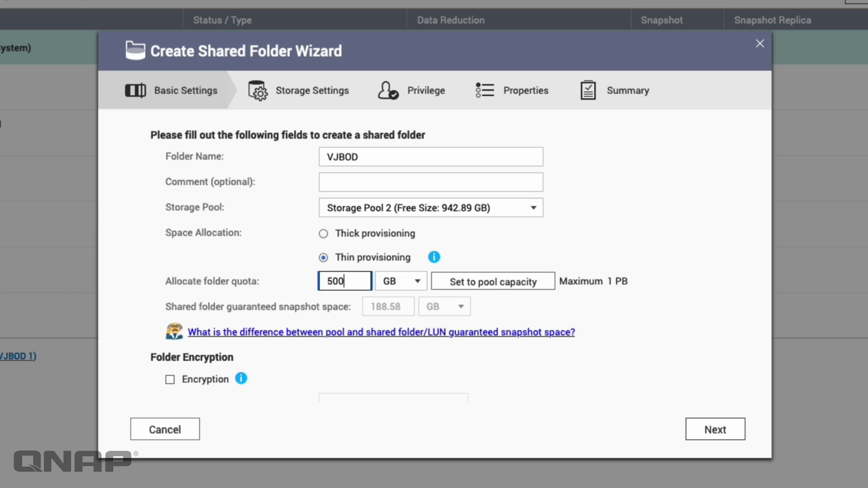
pyautogui.write('0')
pyautogui.click(647, 316)
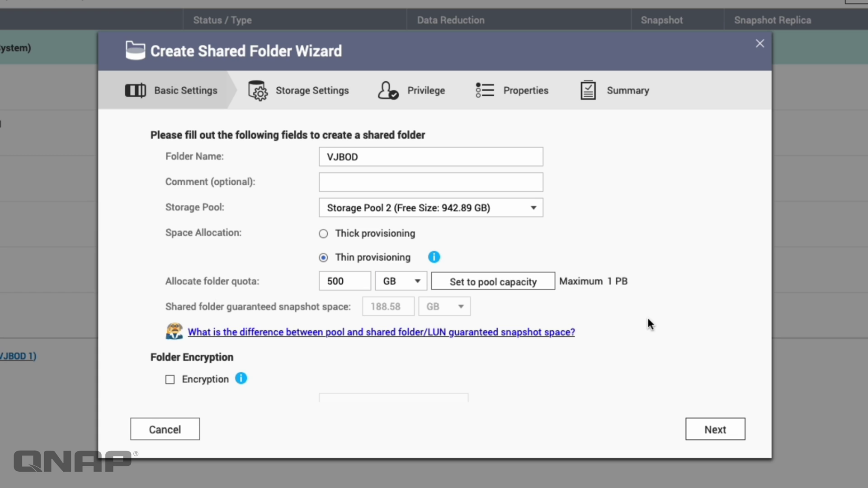
# Confirm thin provisioning, keep default storage, privilege and property settings, and create the folder
pyautogui.click(719, 432)
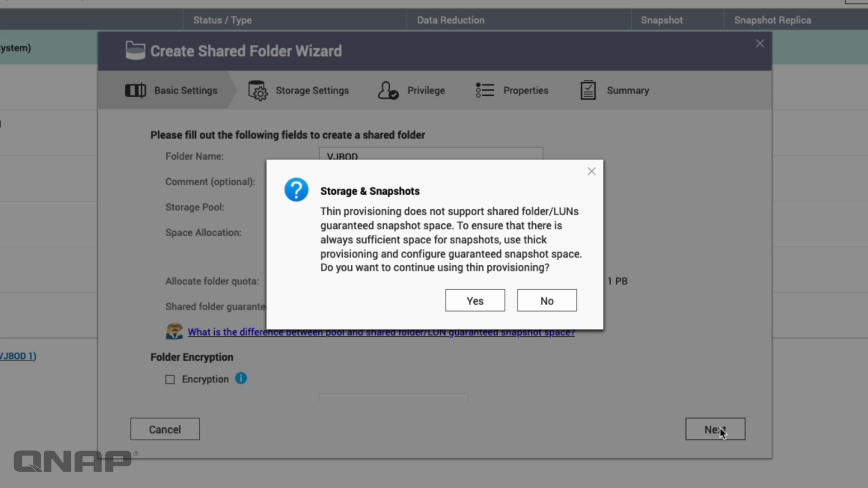
pyautogui.click(474, 303)
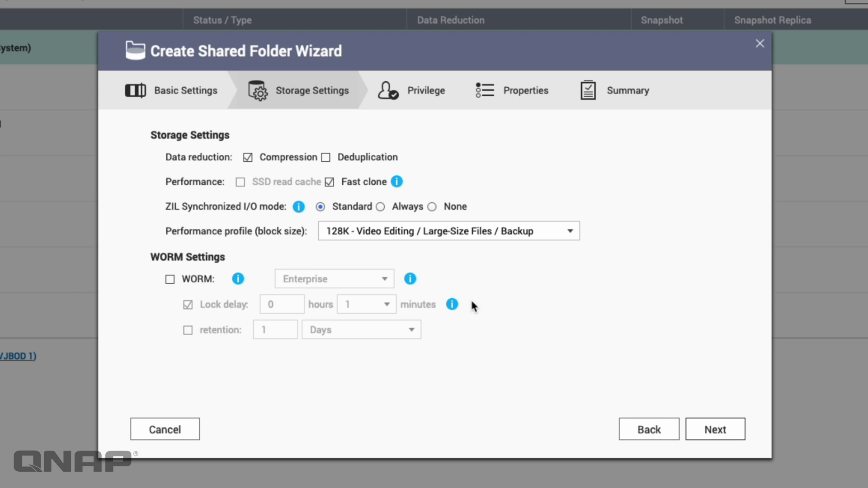
pyautogui.click(698, 434)
pyautogui.click(712, 438)
pyautogui.click(711, 438)
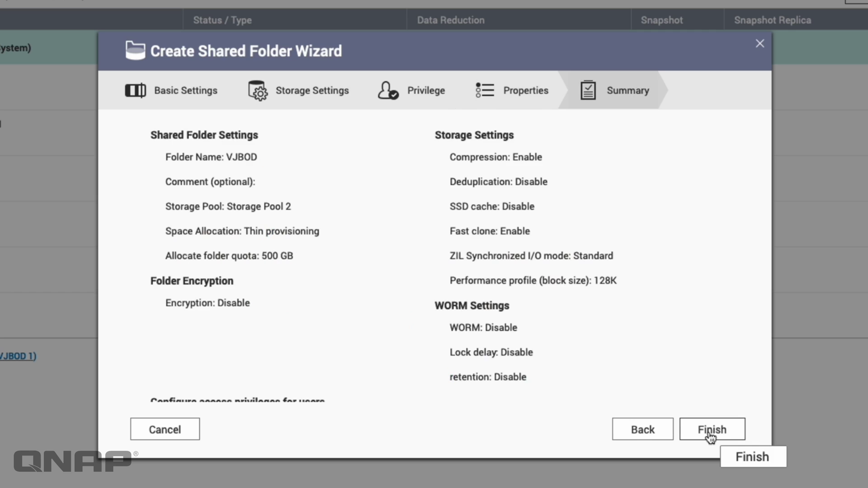
pyautogui.click(711, 437)
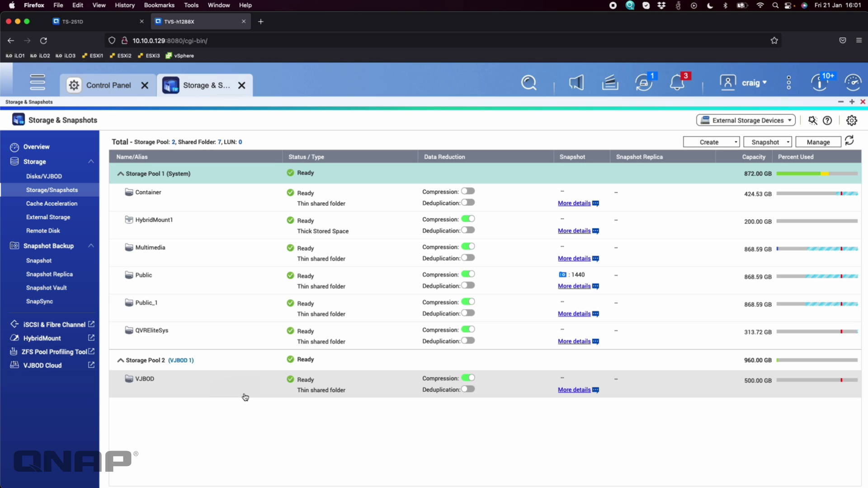
# In File Station, browse the VJBOD folder and its Container subfolder, then close File Station
pyautogui.click(37, 82)
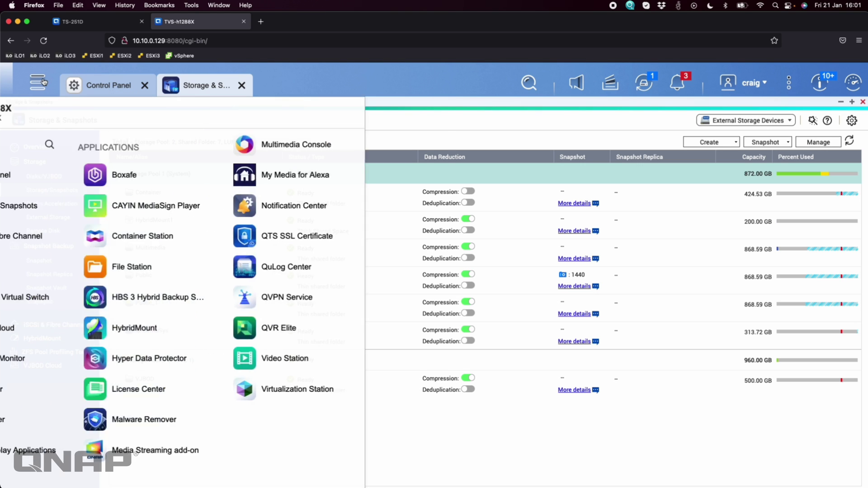
pyautogui.click(204, 277)
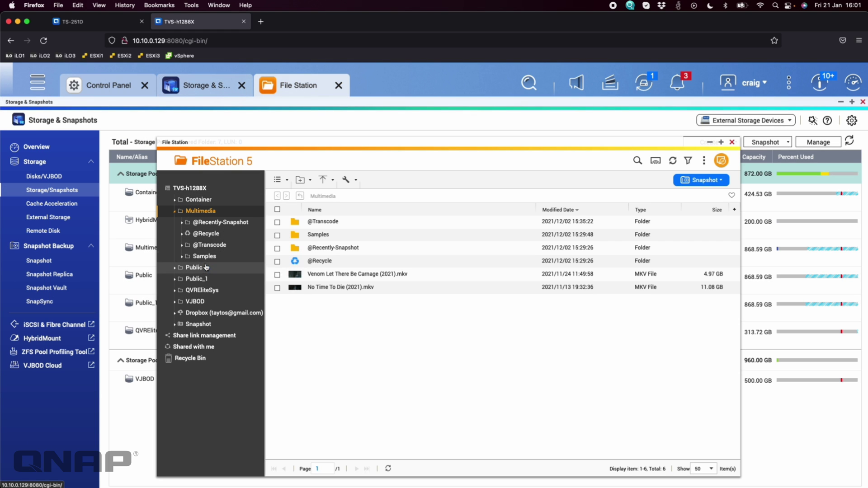
pyautogui.moveTo(203, 303)
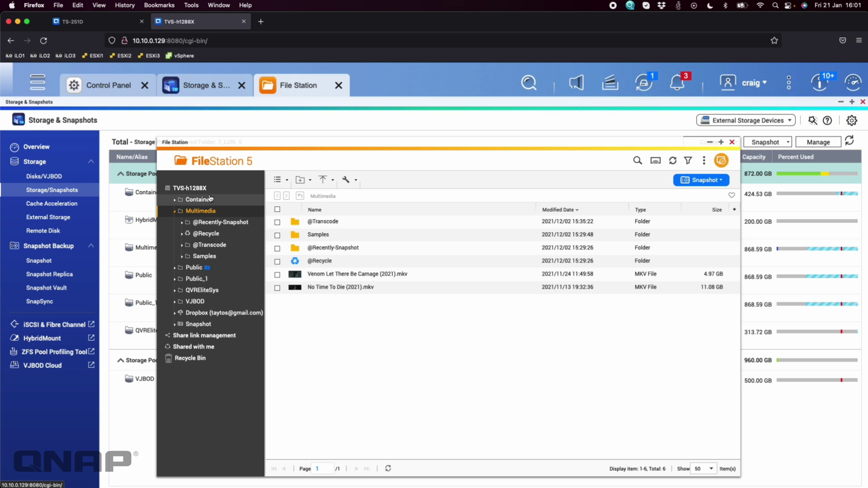
pyautogui.click(199, 301)
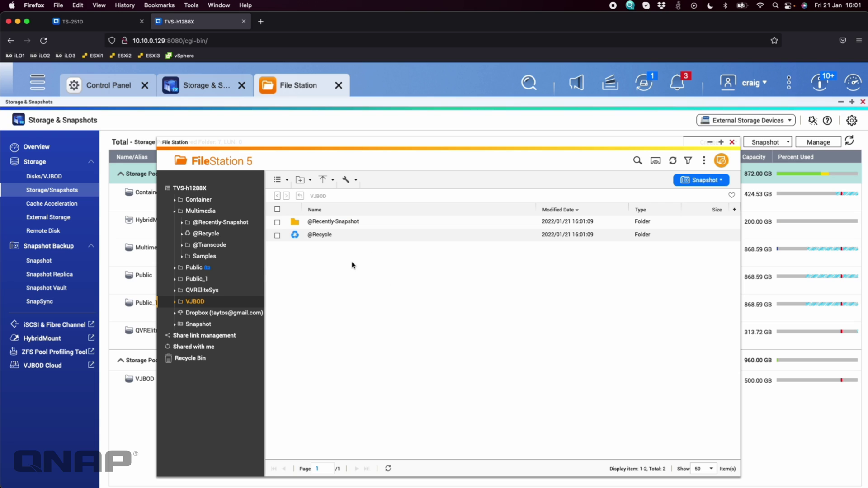
pyautogui.click(198, 199)
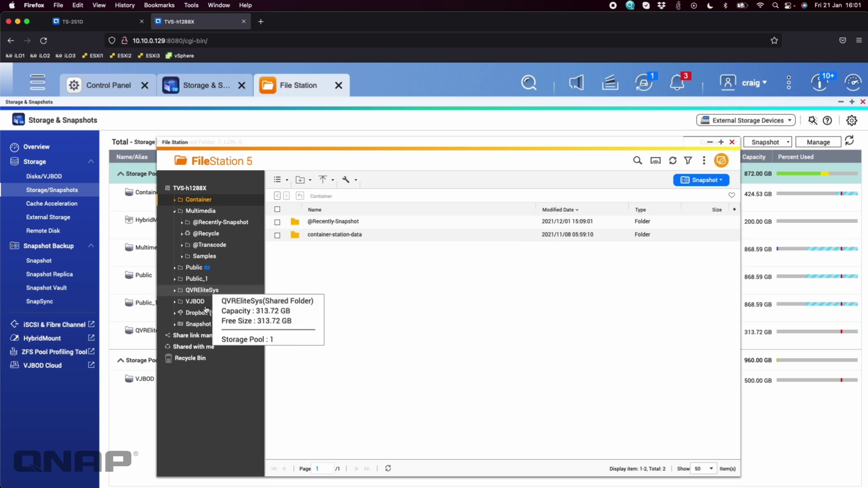
pyautogui.click(732, 142)
# Go to the TS-251D's QTS tab to see the 1.00 TB RemoteVJBOD1_0 LUN
pyautogui.click(65, 22)
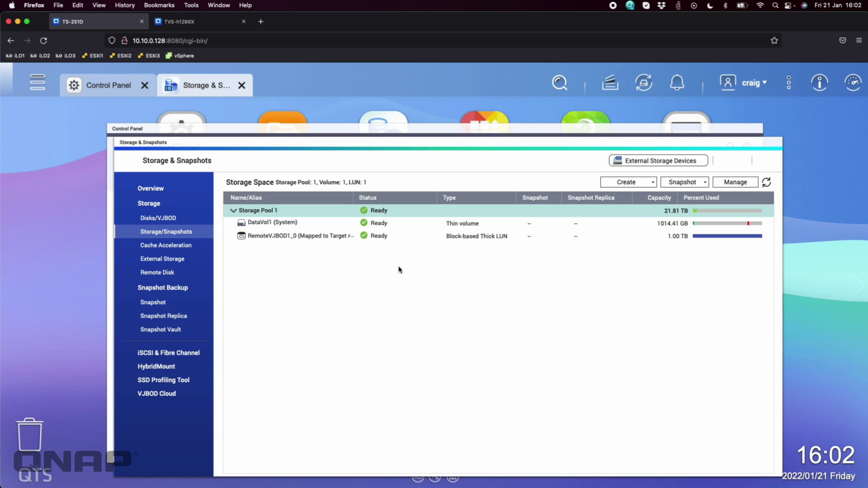
# Back on the TVS-h1288X, open Disks/VJBOD and check the VJBOD 1 disk's actions
pyautogui.click(199, 22)
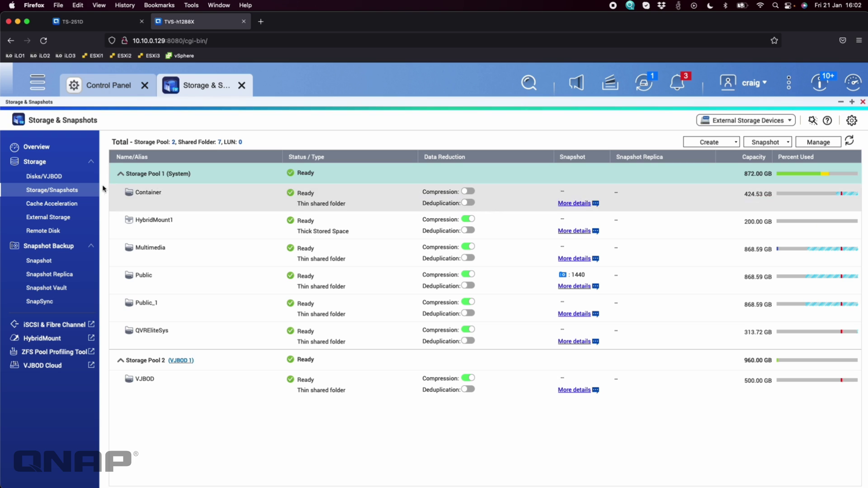
pyautogui.click(72, 180)
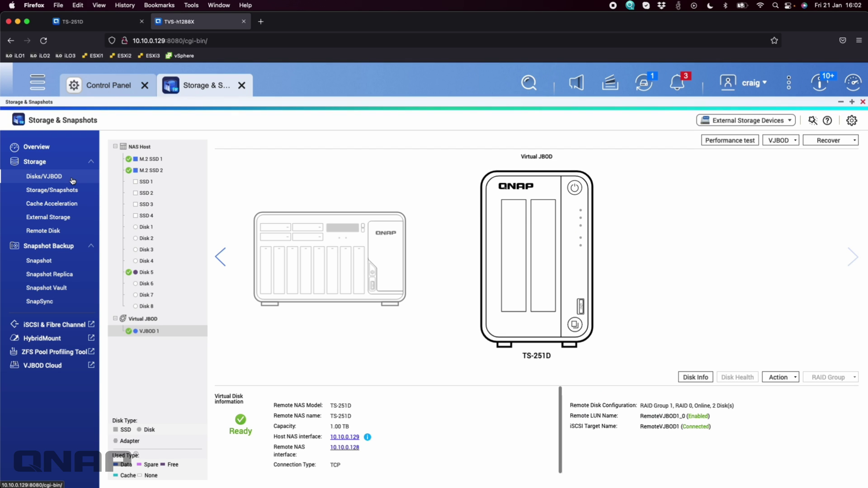
pyautogui.click(795, 382)
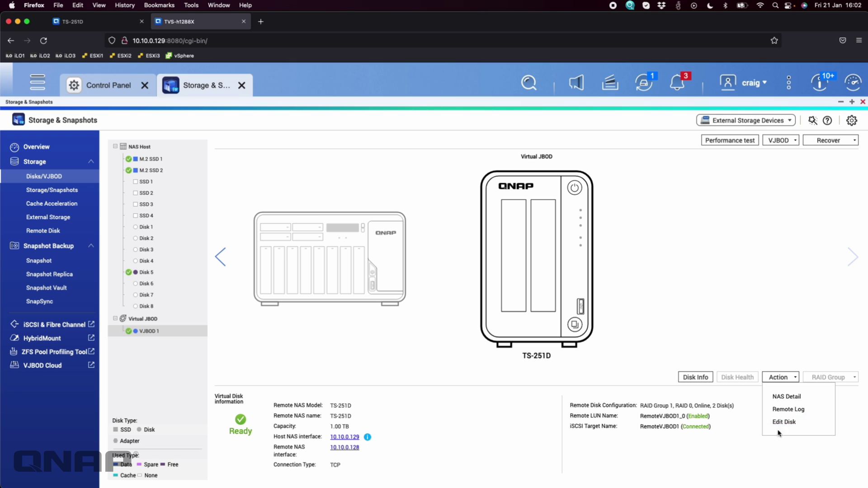
pyautogui.click(778, 236)
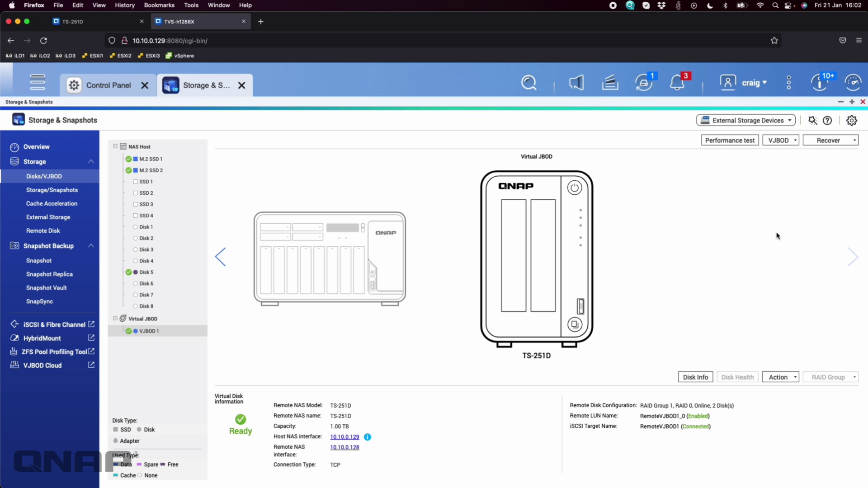
# Review the VJBOD Overview, recheck the disk actions, and return to Storage/Snapshots
pyautogui.click(792, 142)
pyautogui.click(782, 159)
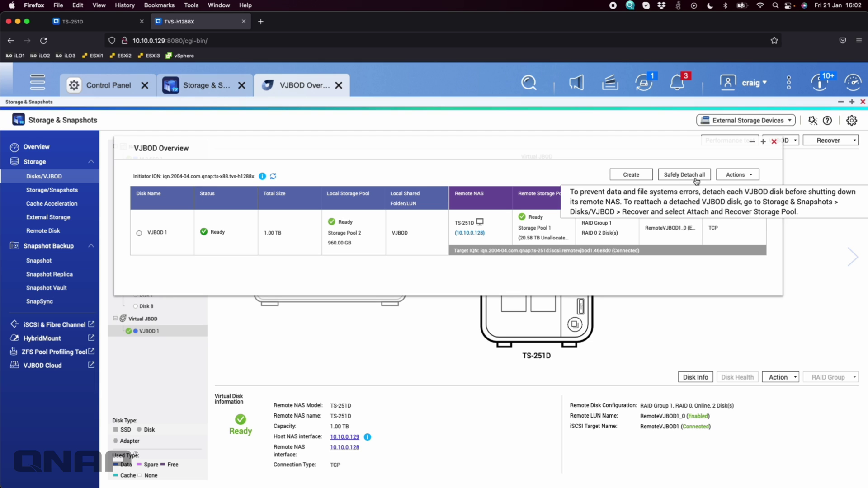
pyautogui.click(750, 176)
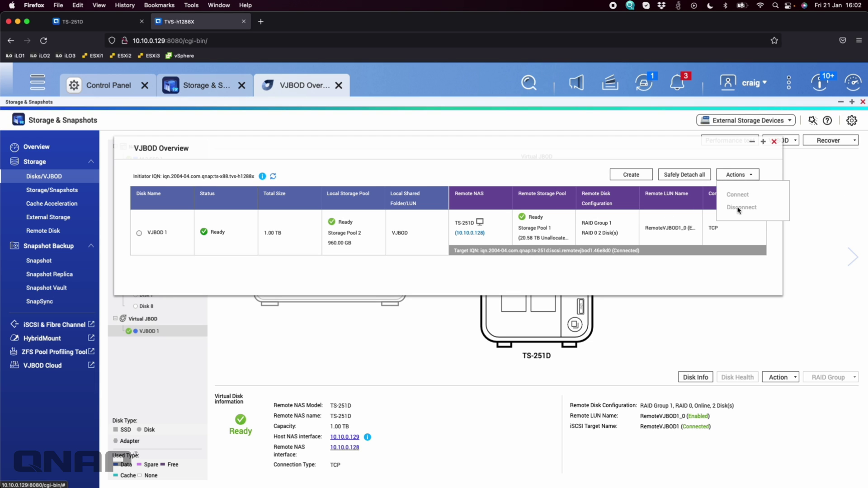
pyautogui.click(774, 141)
pyautogui.click(786, 377)
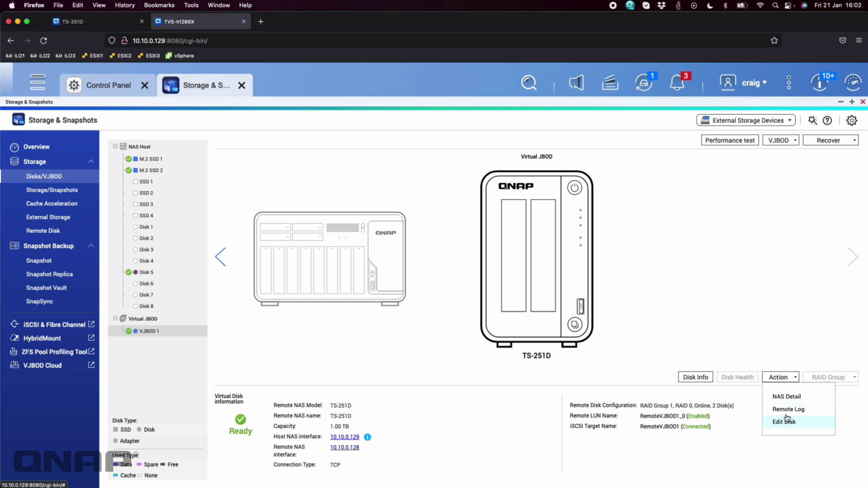
pyautogui.click(729, 232)
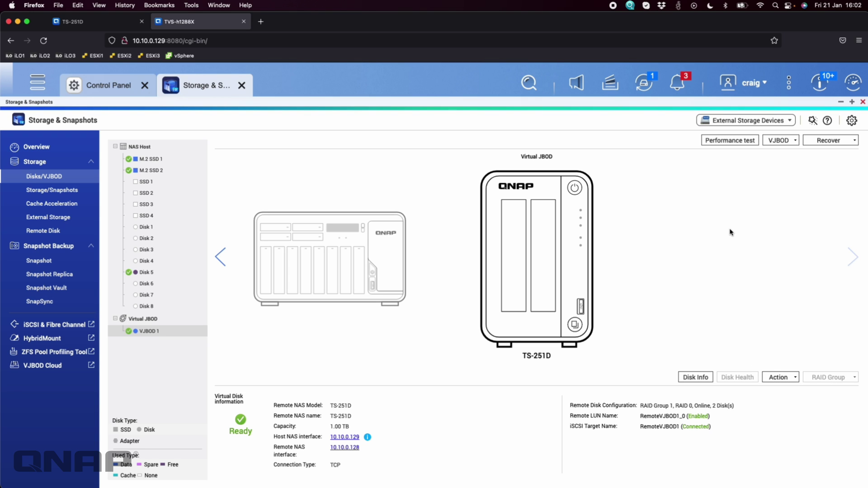
pyautogui.click(68, 191)
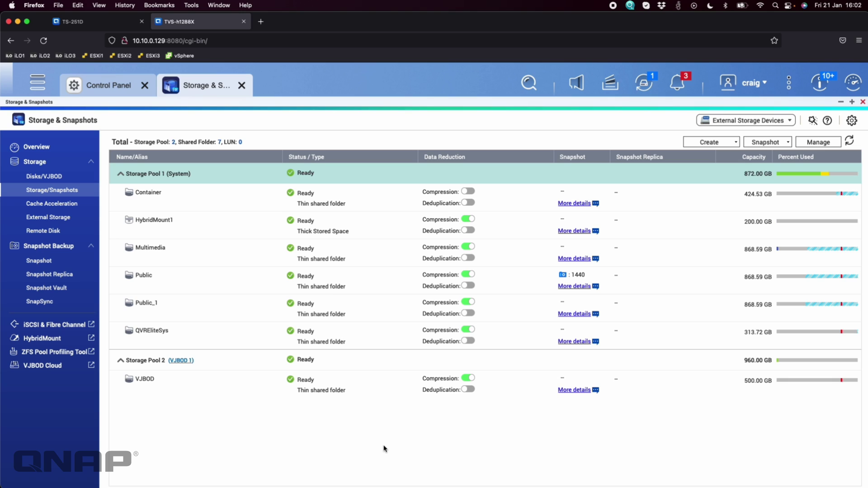